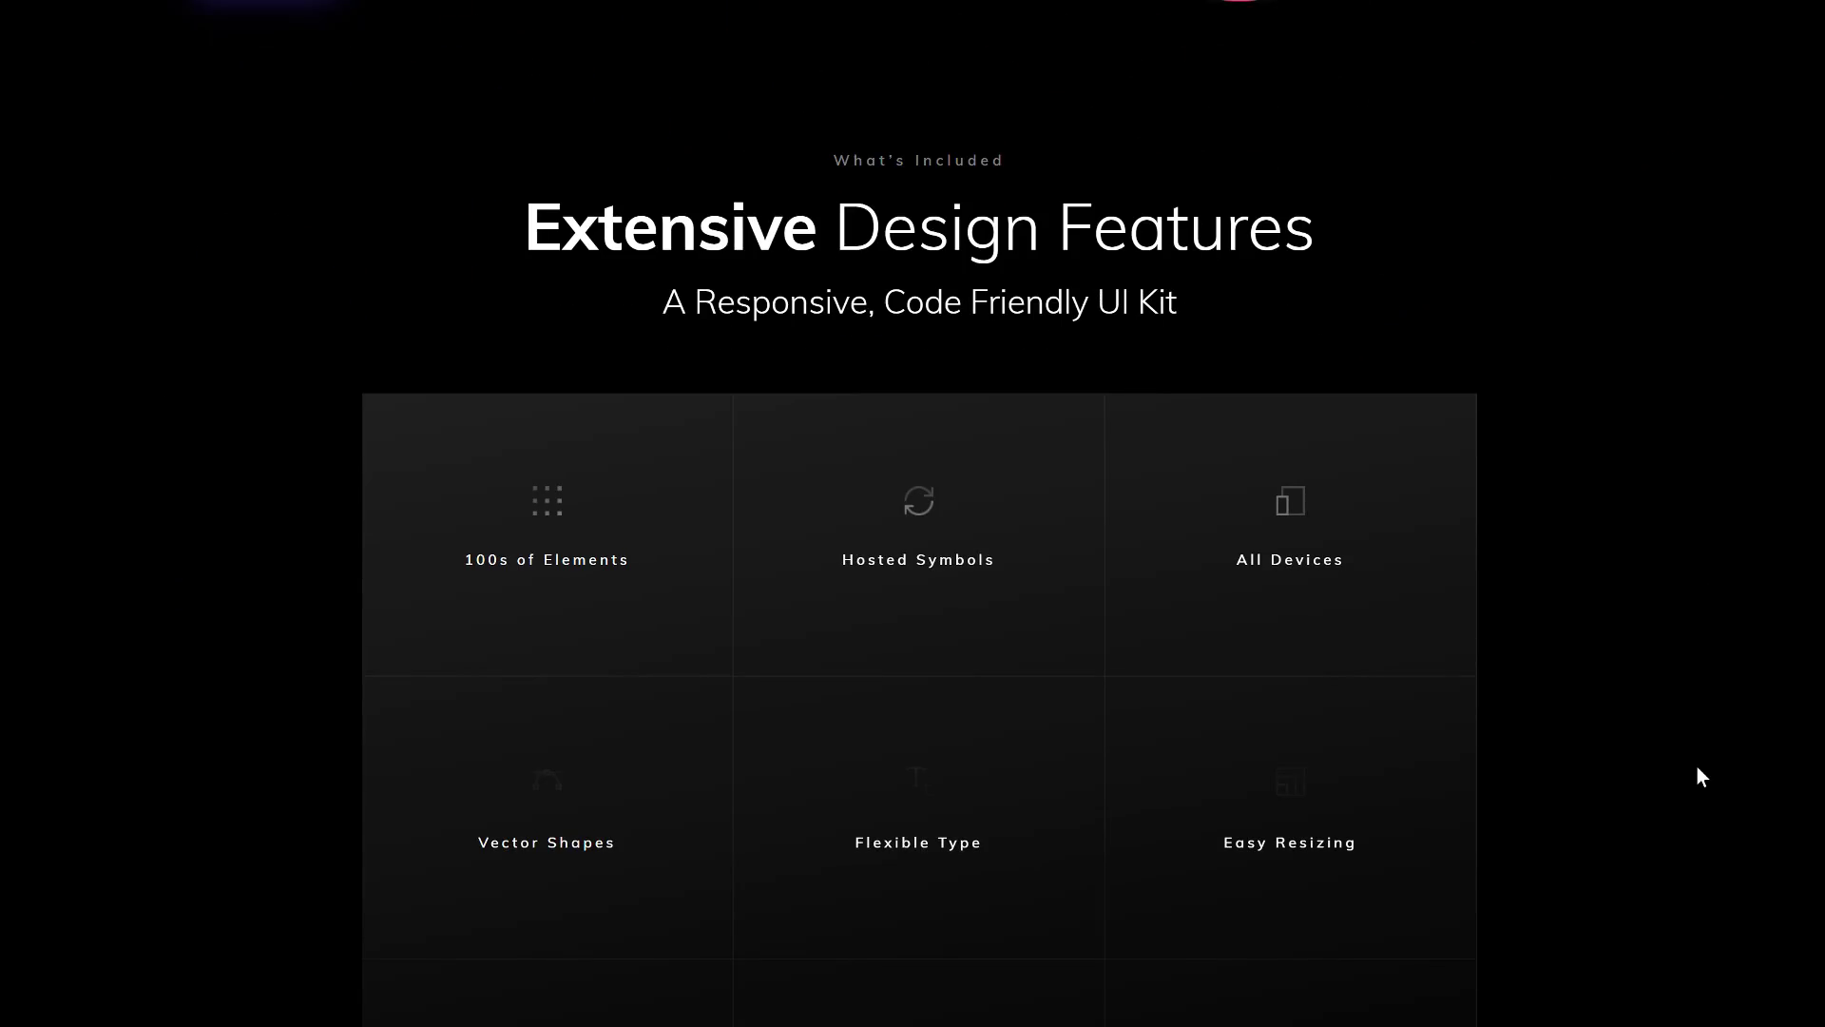
pyautogui.scroll(-2, 1701, 776)
pyautogui.scroll(-2, 1702, 776)
pyautogui.scroll(-3, 1702, 777)
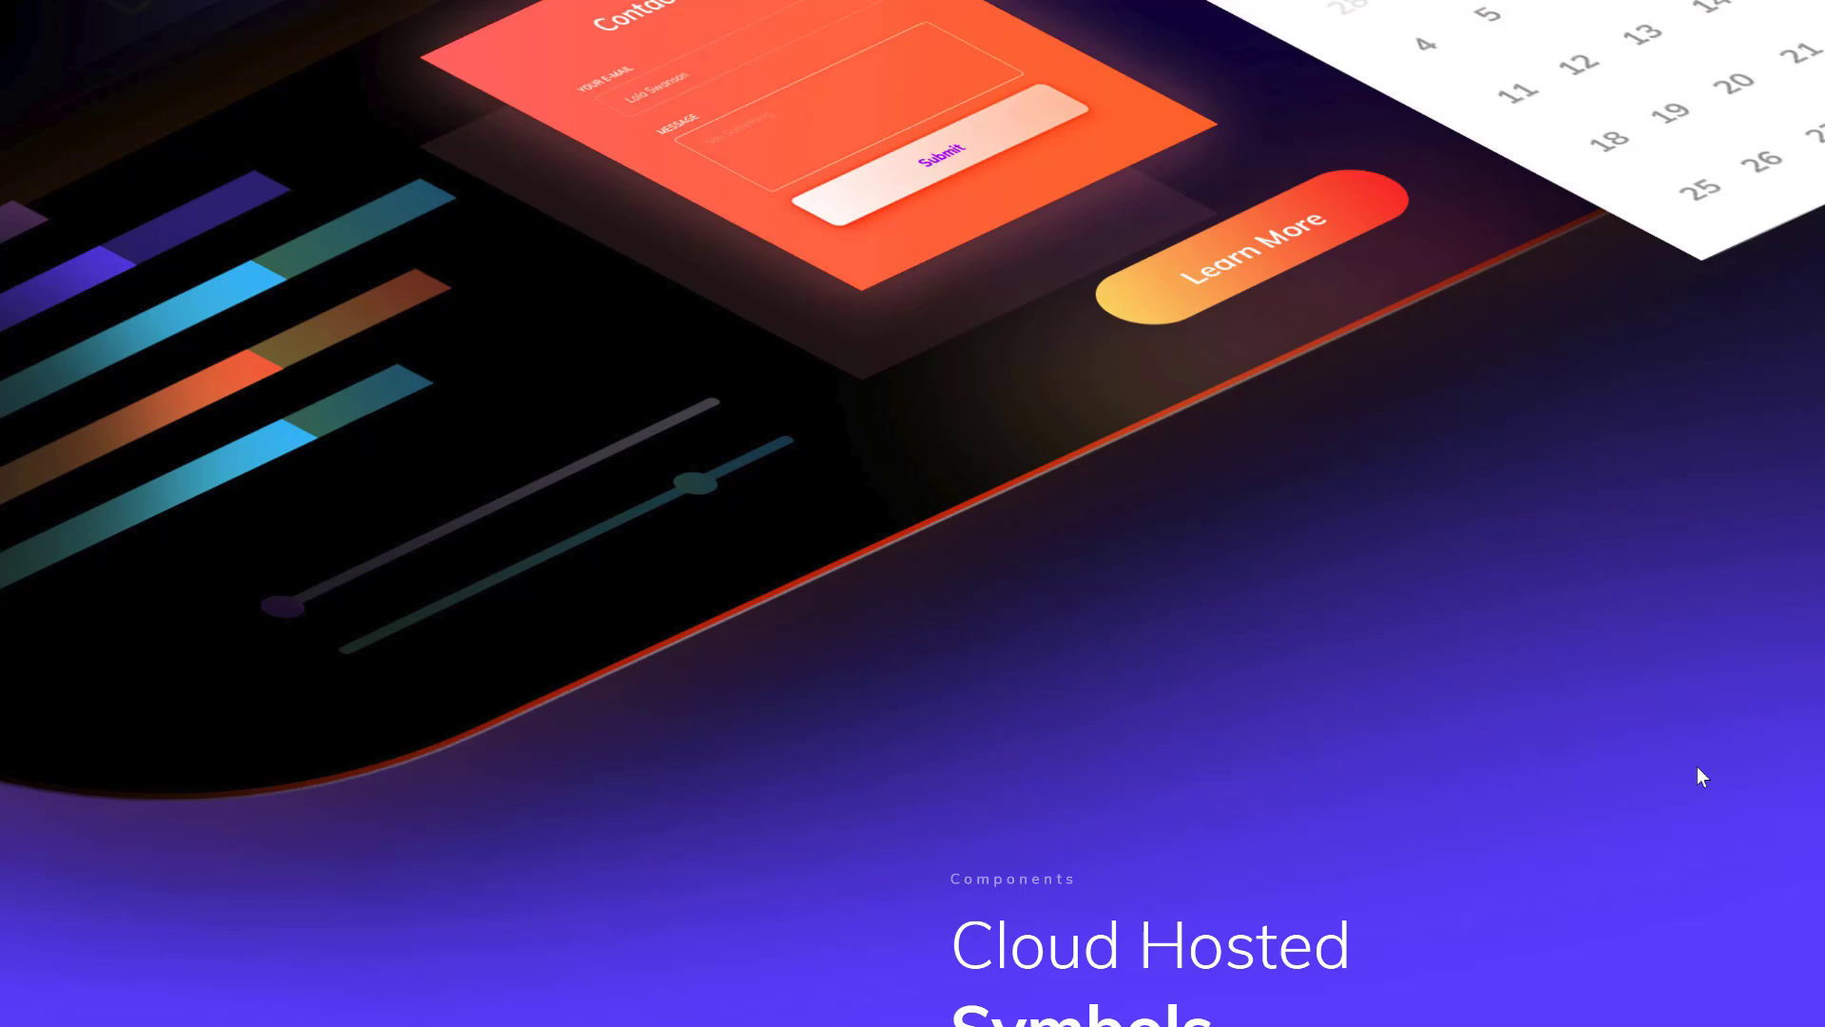
# Extract the black-friday-ui-kit zip archive into its own folder with 7-Zip.
pyautogui.scroll(-1, 1698, 768)
pyautogui.scroll(-4, 1698, 768)
pyautogui.scroll(-2, 1698, 768)
pyautogui.scroll(-4, 1698, 768)
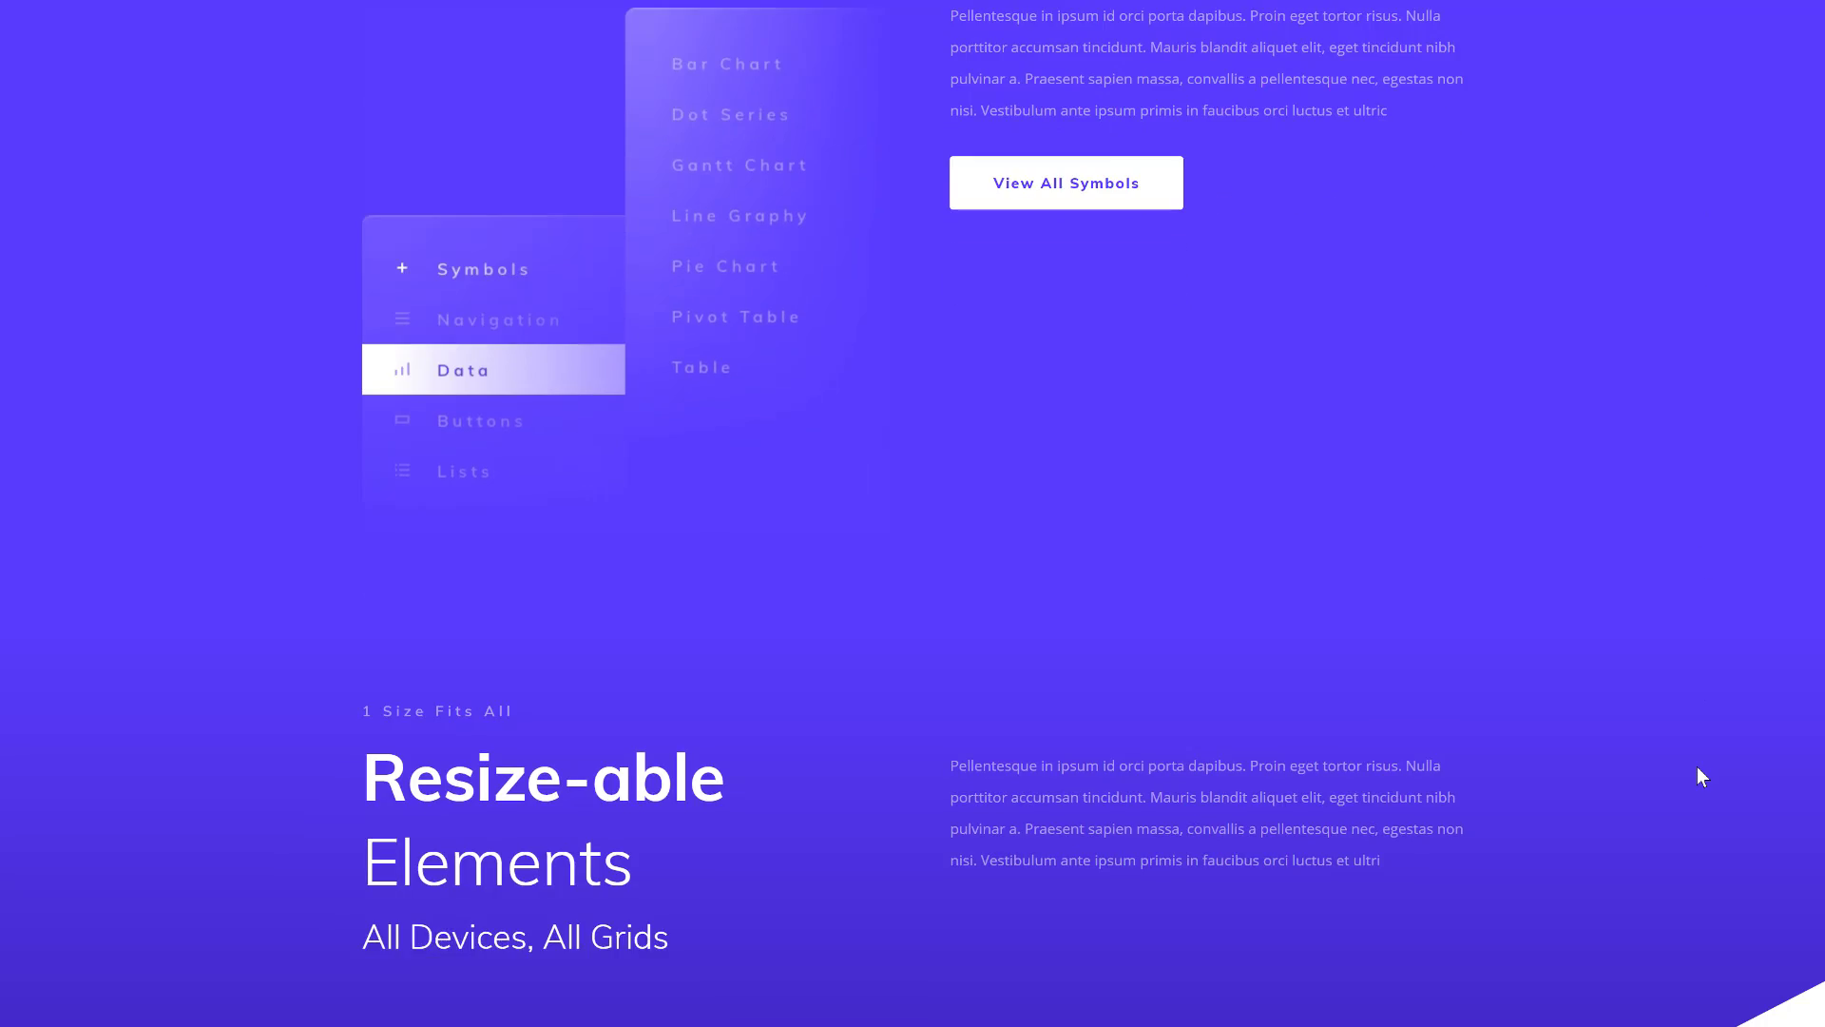
pyautogui.scroll(-3, 1697, 768)
pyautogui.scroll(-3, 1697, 768)
pyautogui.scroll(-3, 1698, 768)
pyautogui.scroll(-4, 1698, 768)
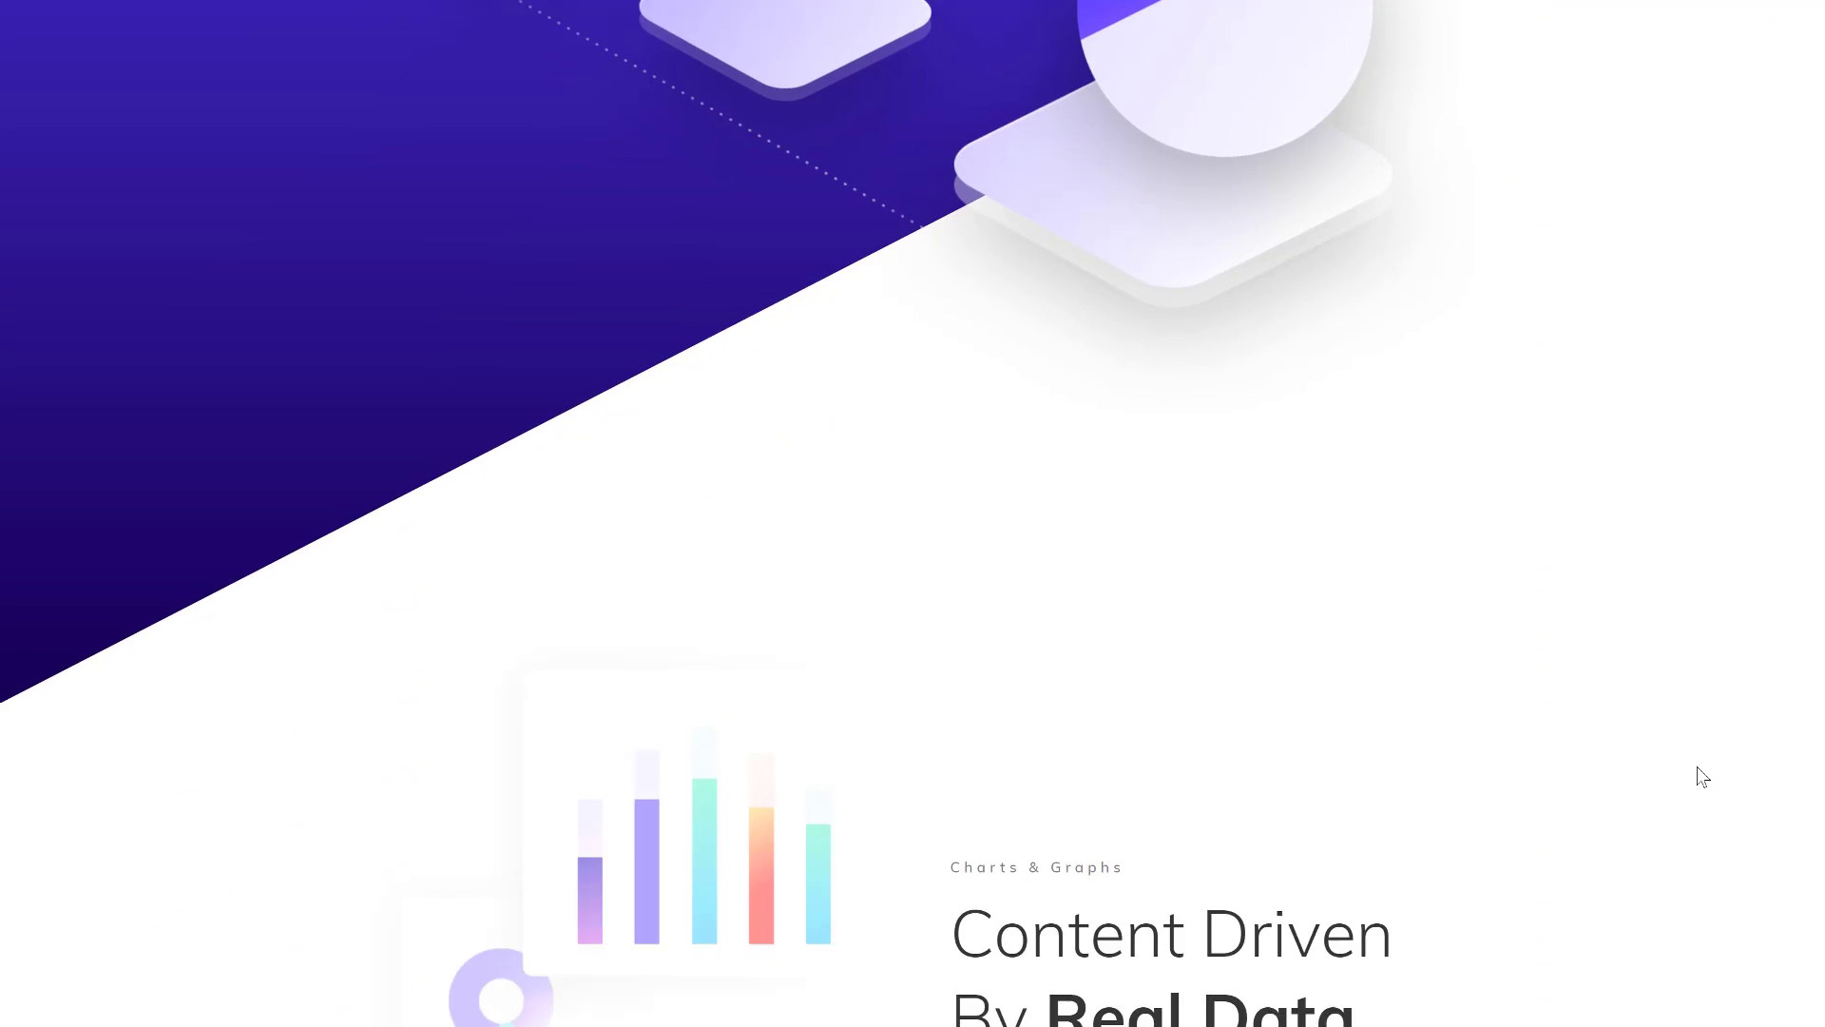
pyautogui.scroll(-2, 1701, 777)
pyautogui.scroll(-2, 1701, 776)
pyautogui.scroll(-5, 1701, 777)
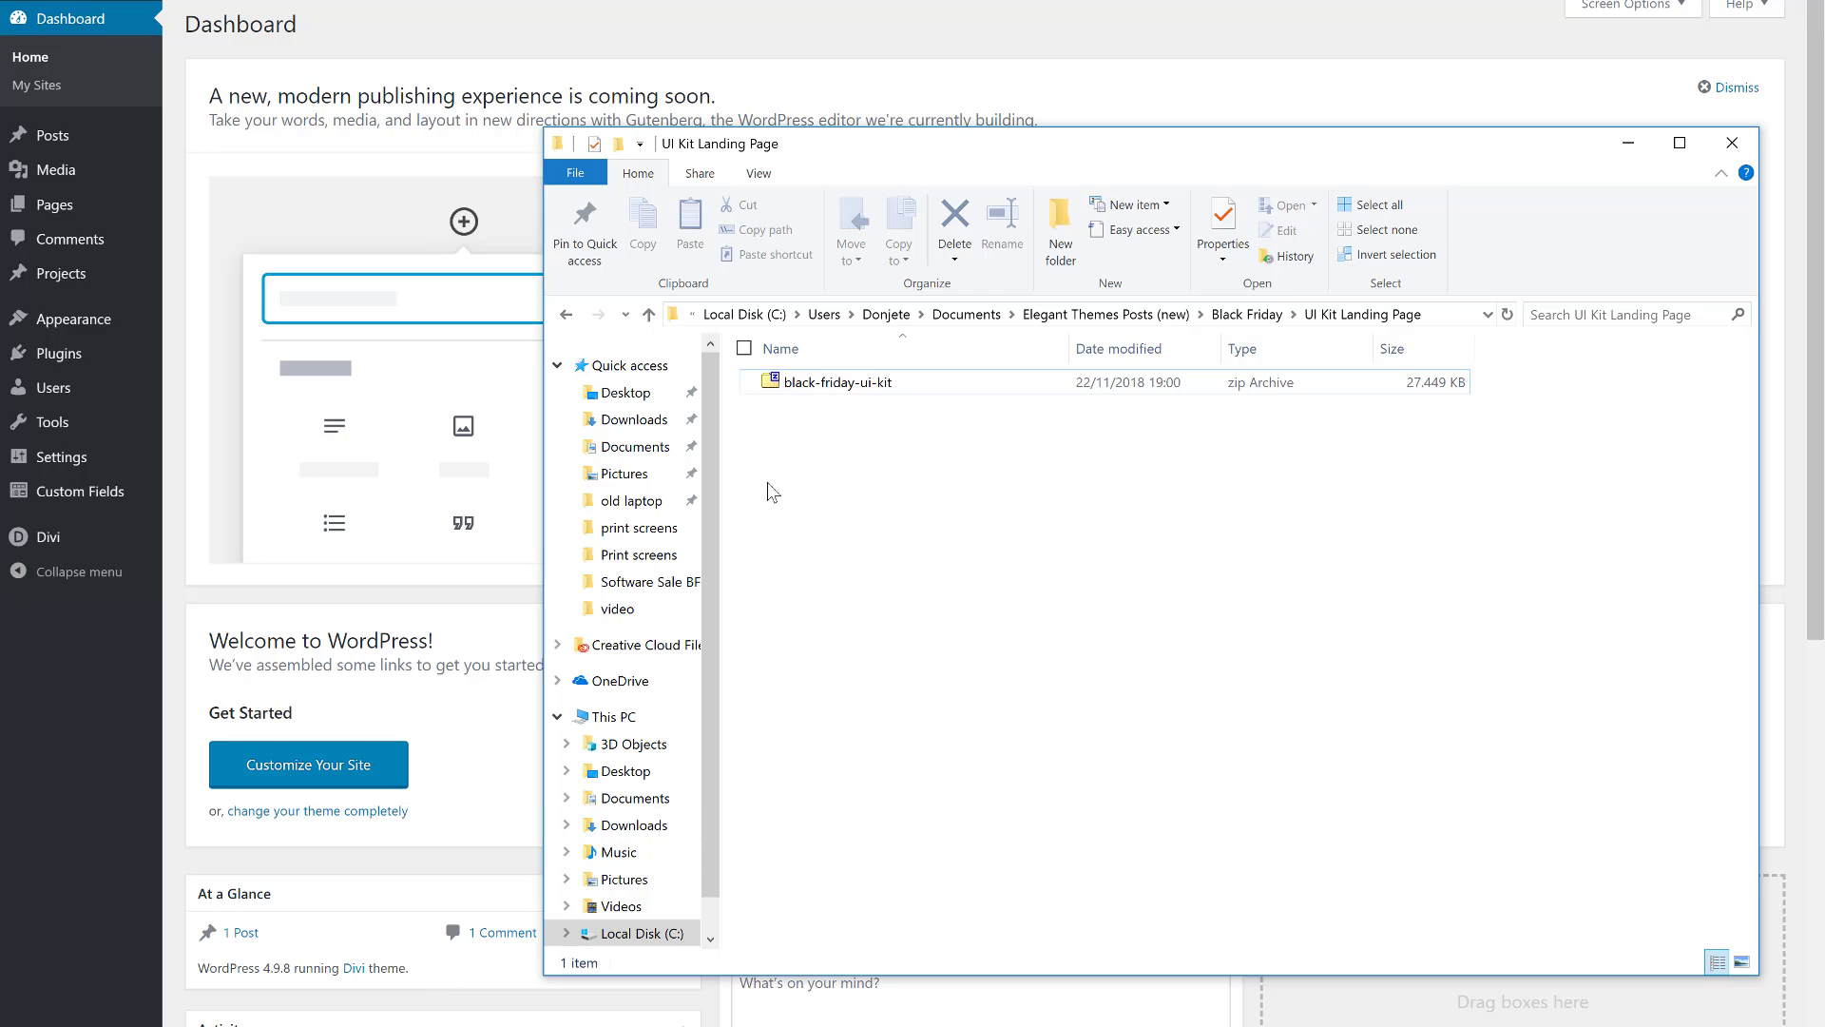
pyautogui.rightClick(828, 384)
pyautogui.moveTo(912, 423)
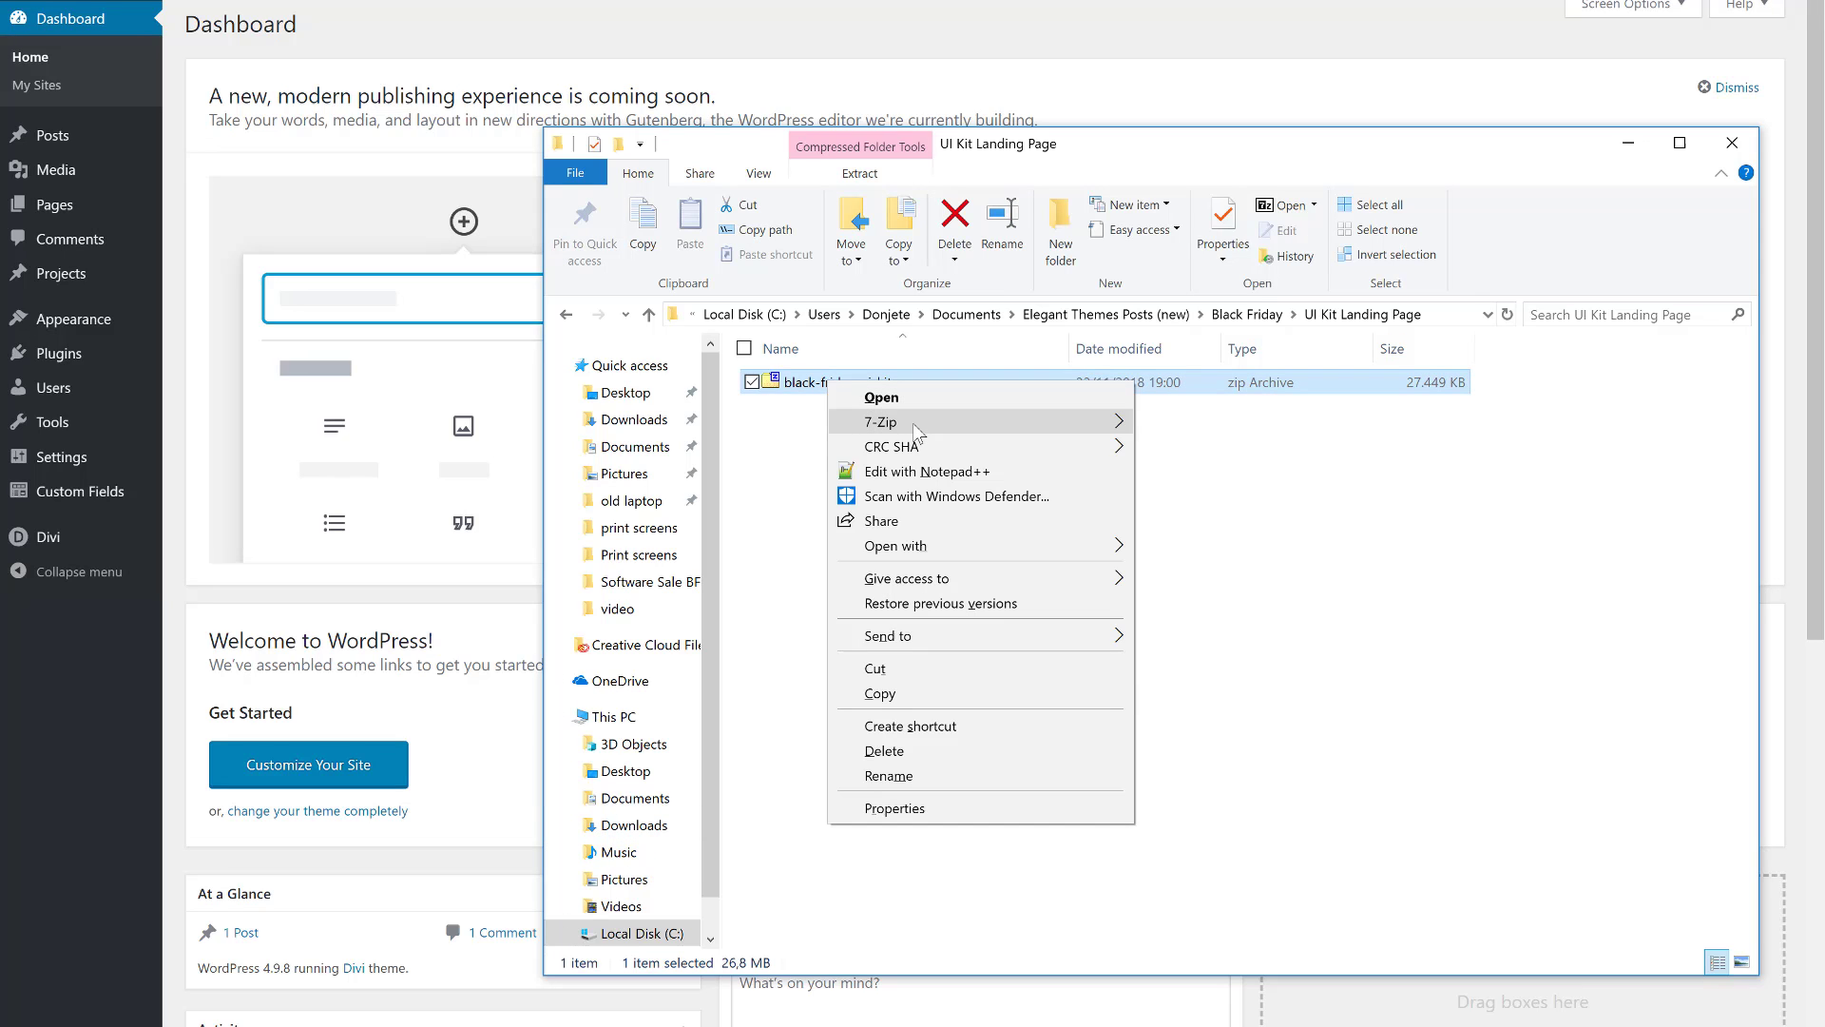
pyautogui.click(1173, 494)
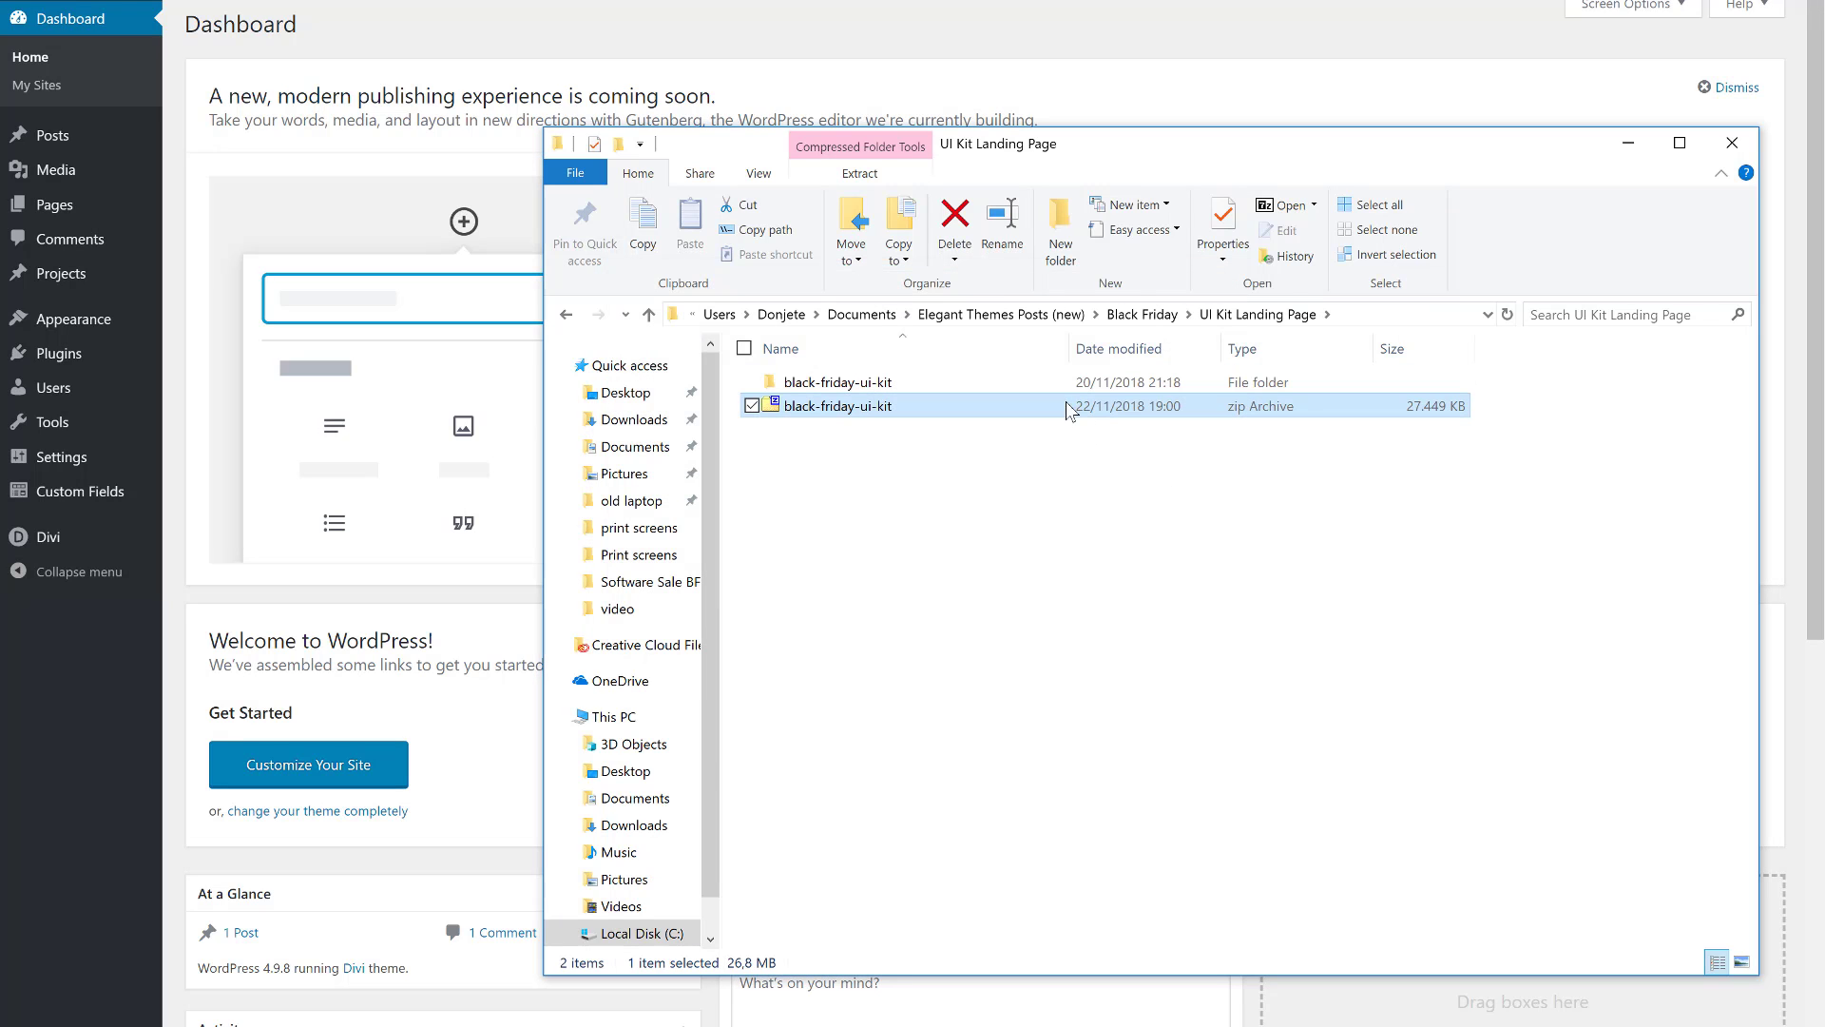
# Open the extracted kit's Imports folder holding ui-kit-landing-page.json, then return to the WordPress dashboard.
pyautogui.click(1043, 385)
pyautogui.doubleClick(1042, 385)
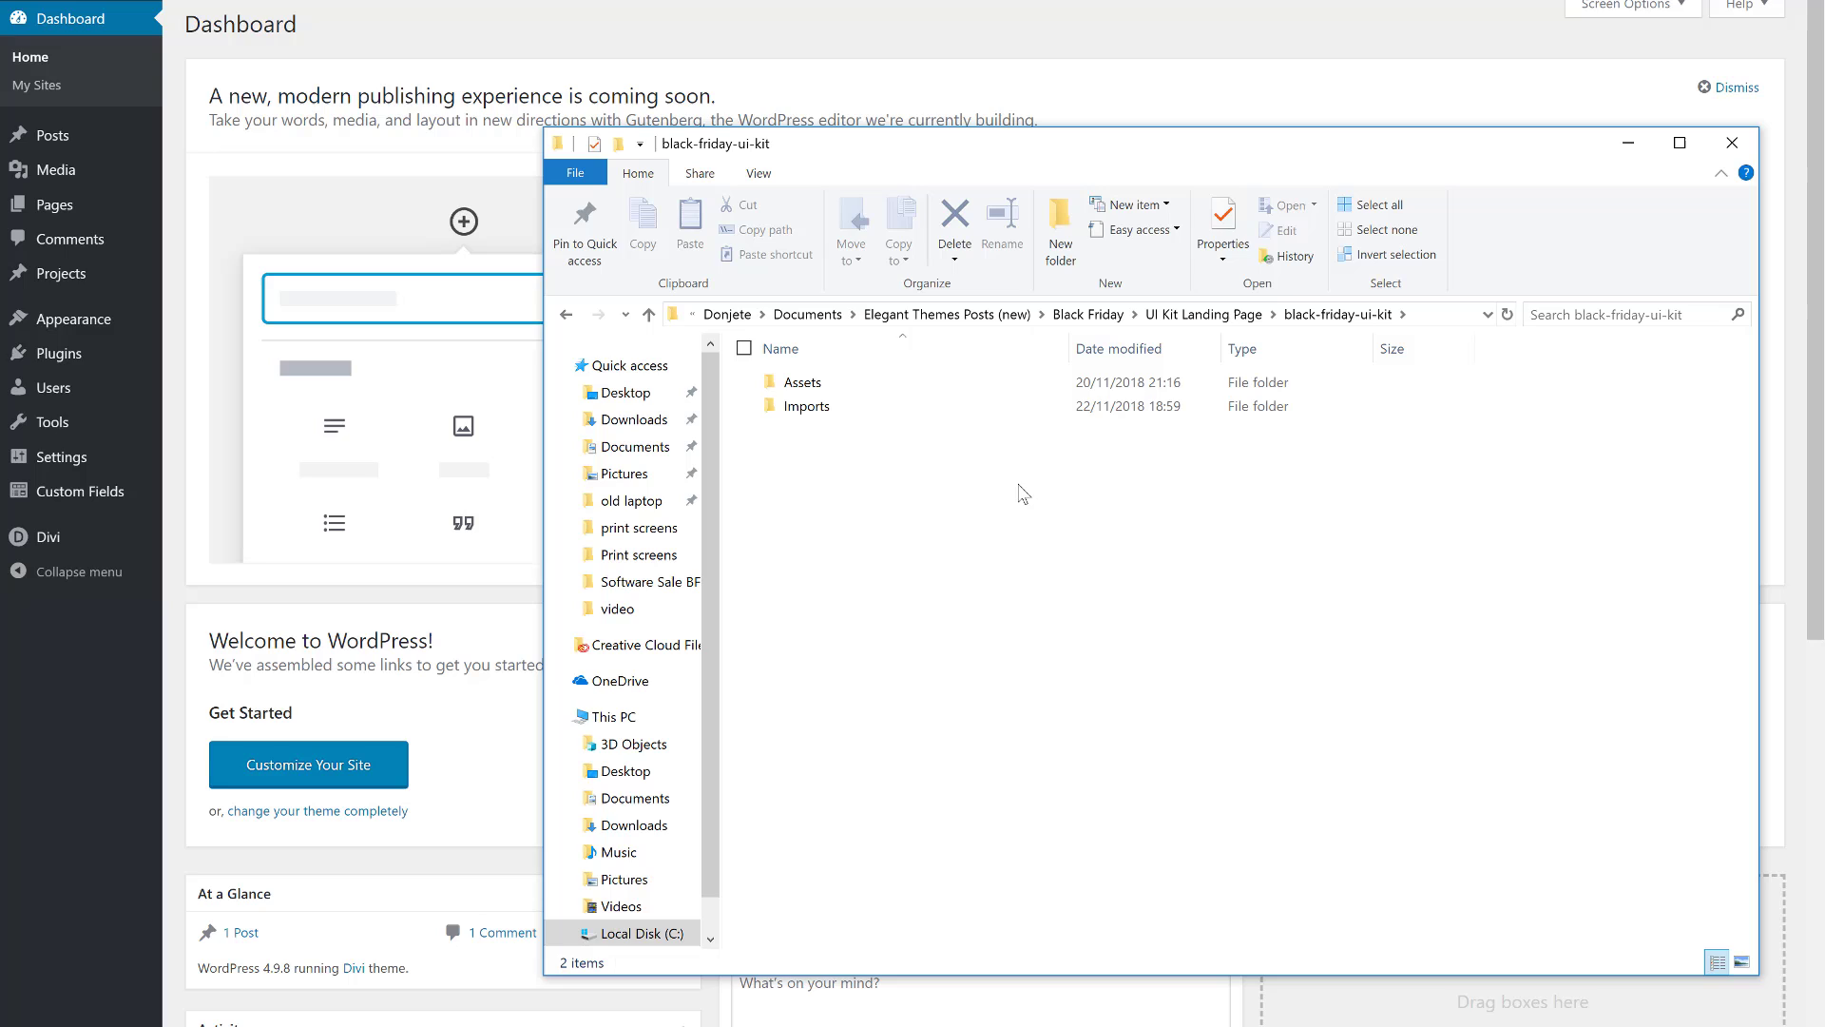
pyautogui.doubleClick(832, 409)
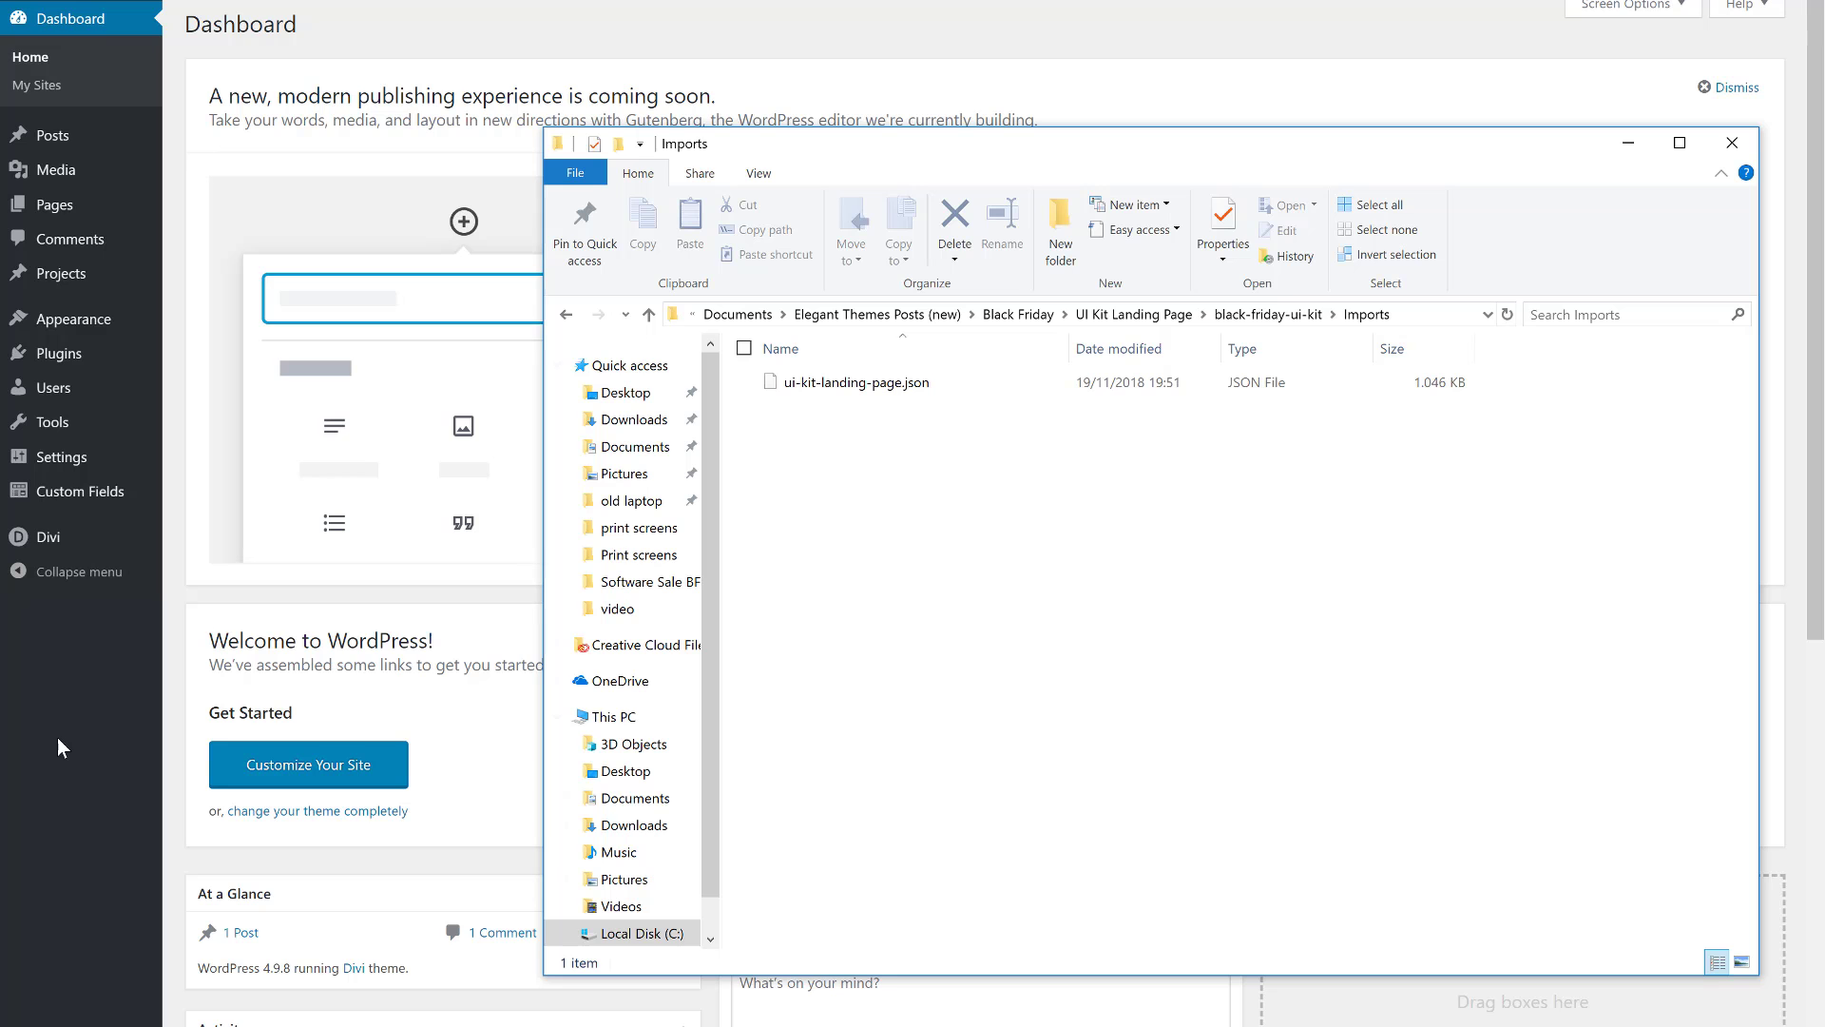
pyautogui.click(30, 753)
pyautogui.moveTo(47, 537)
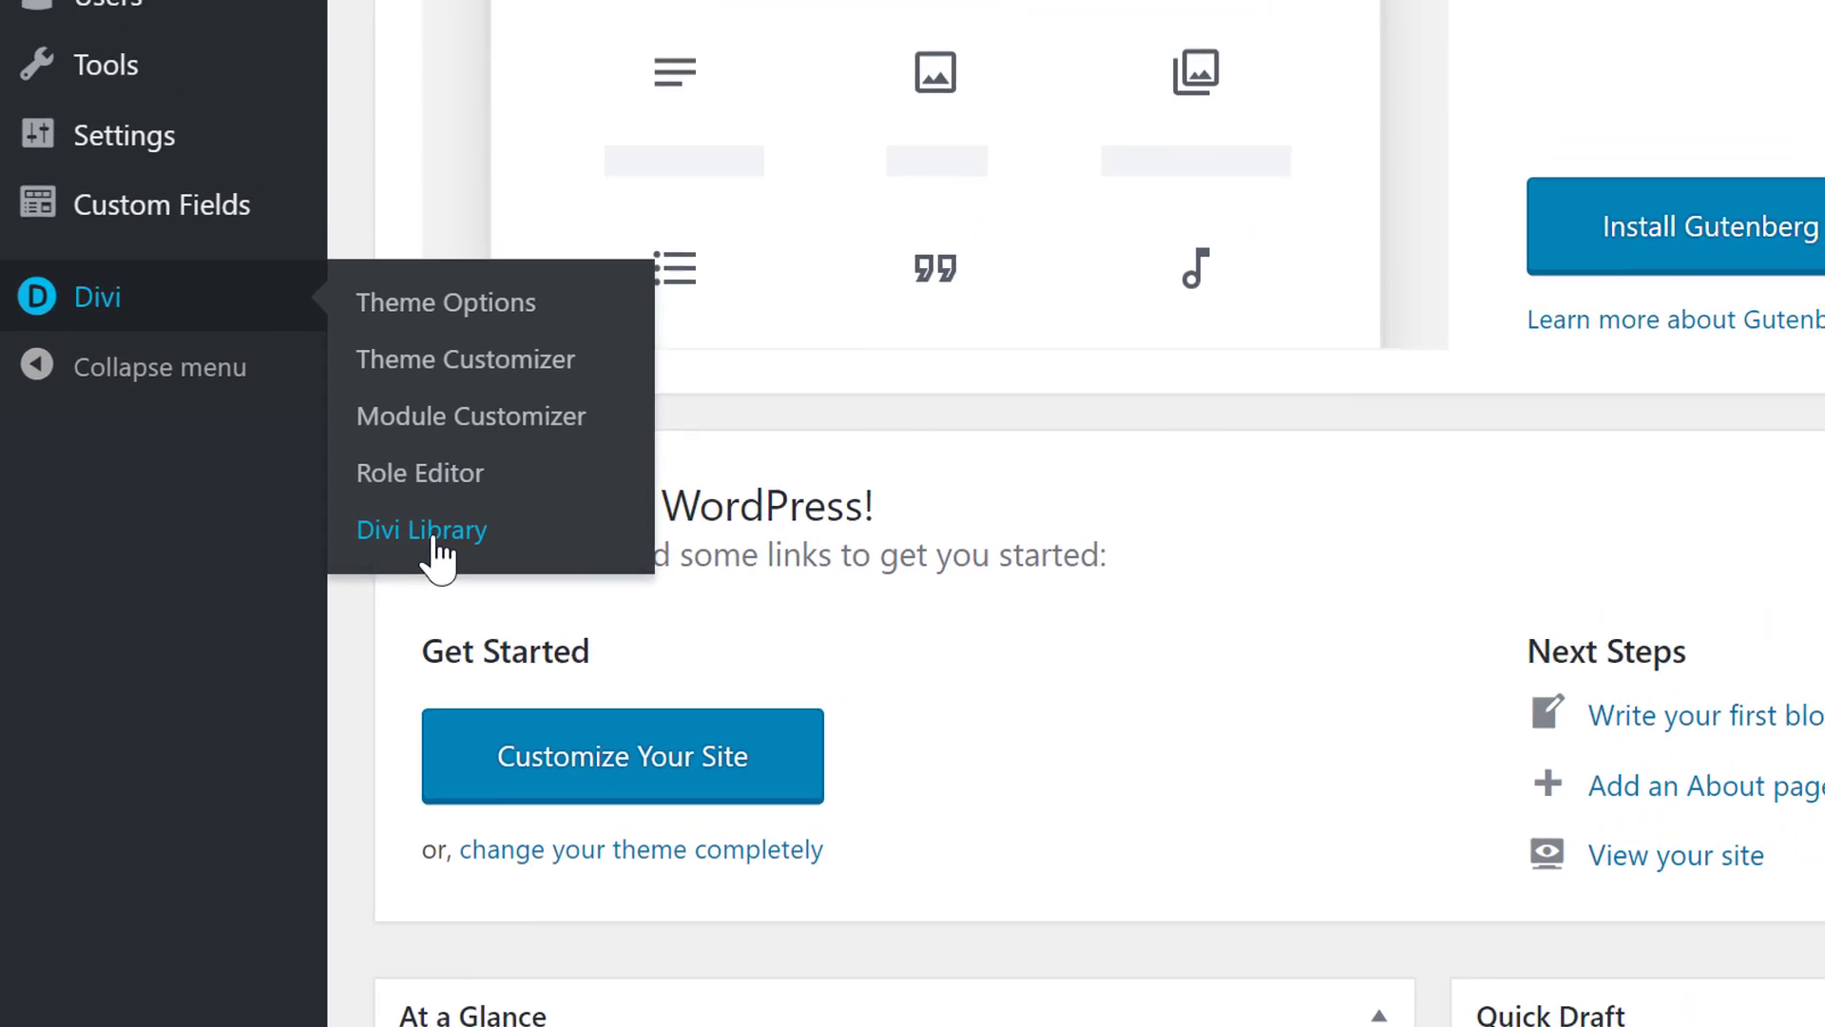
# Import ui-kit-landing-page.json through Divi Library's Import & Export into the Divi Library.
pyautogui.click(460, 484)
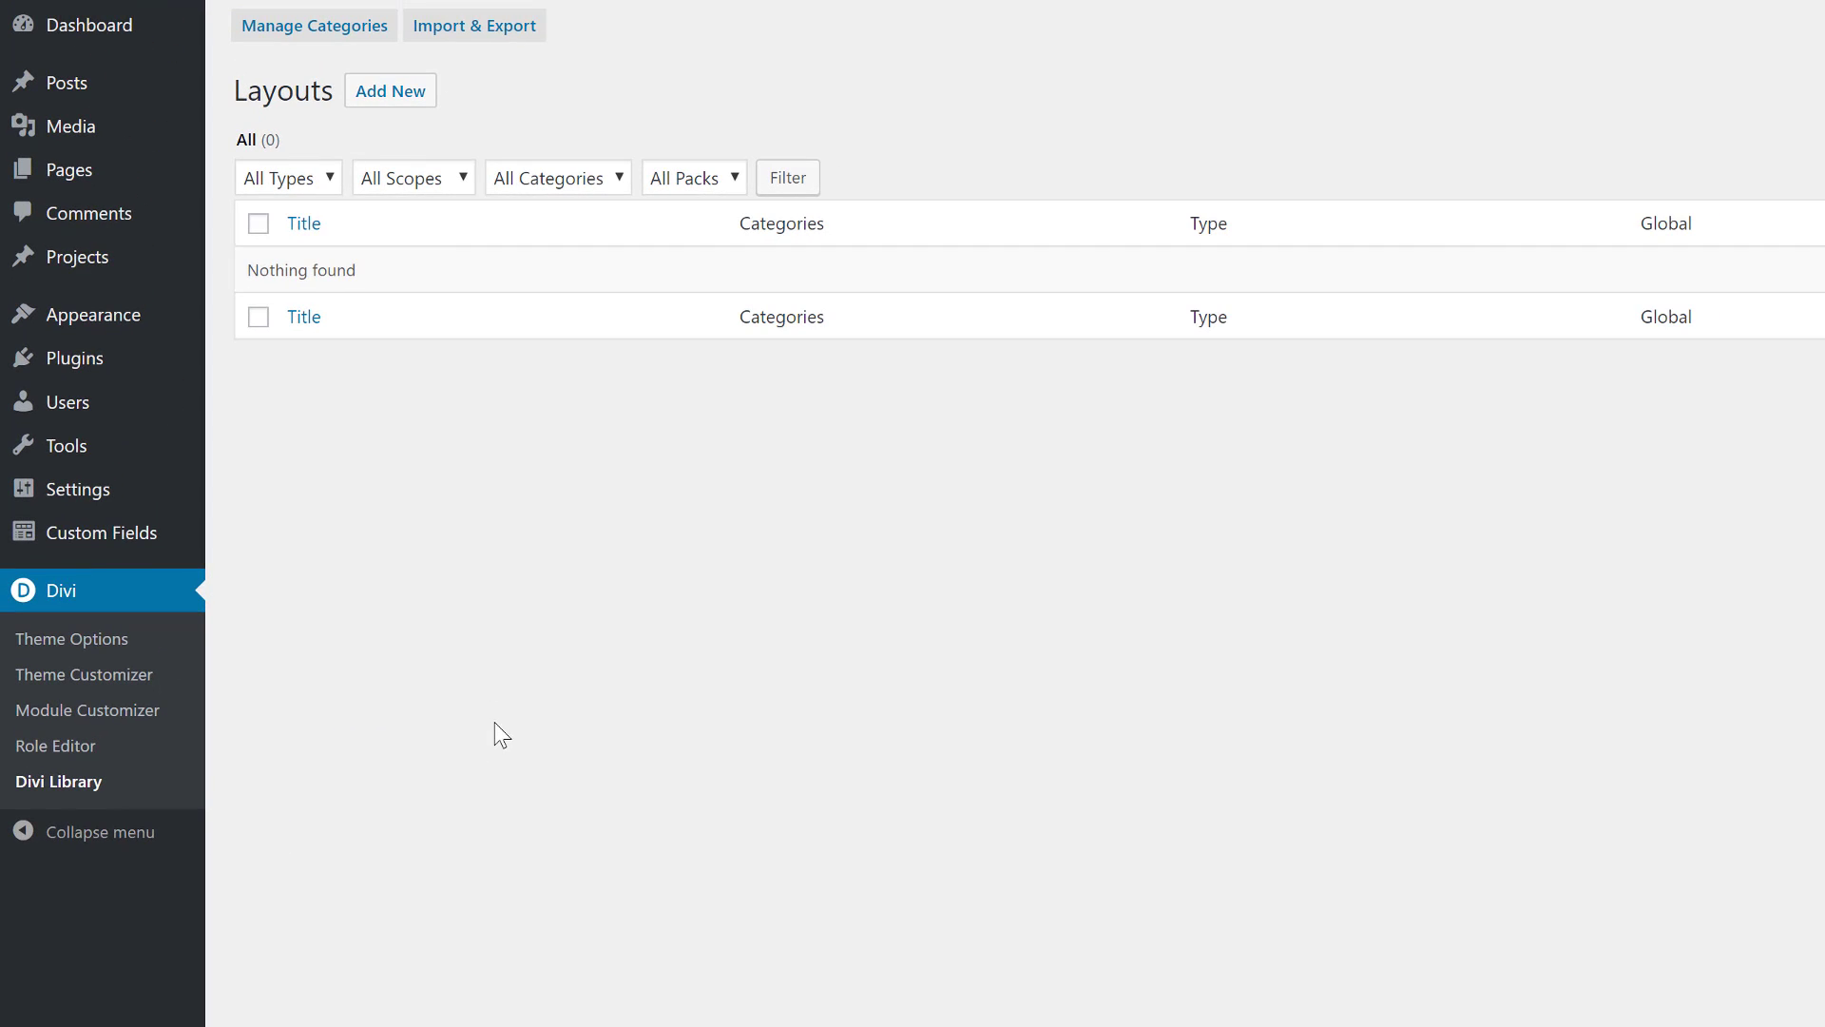
pyautogui.click(442, 26)
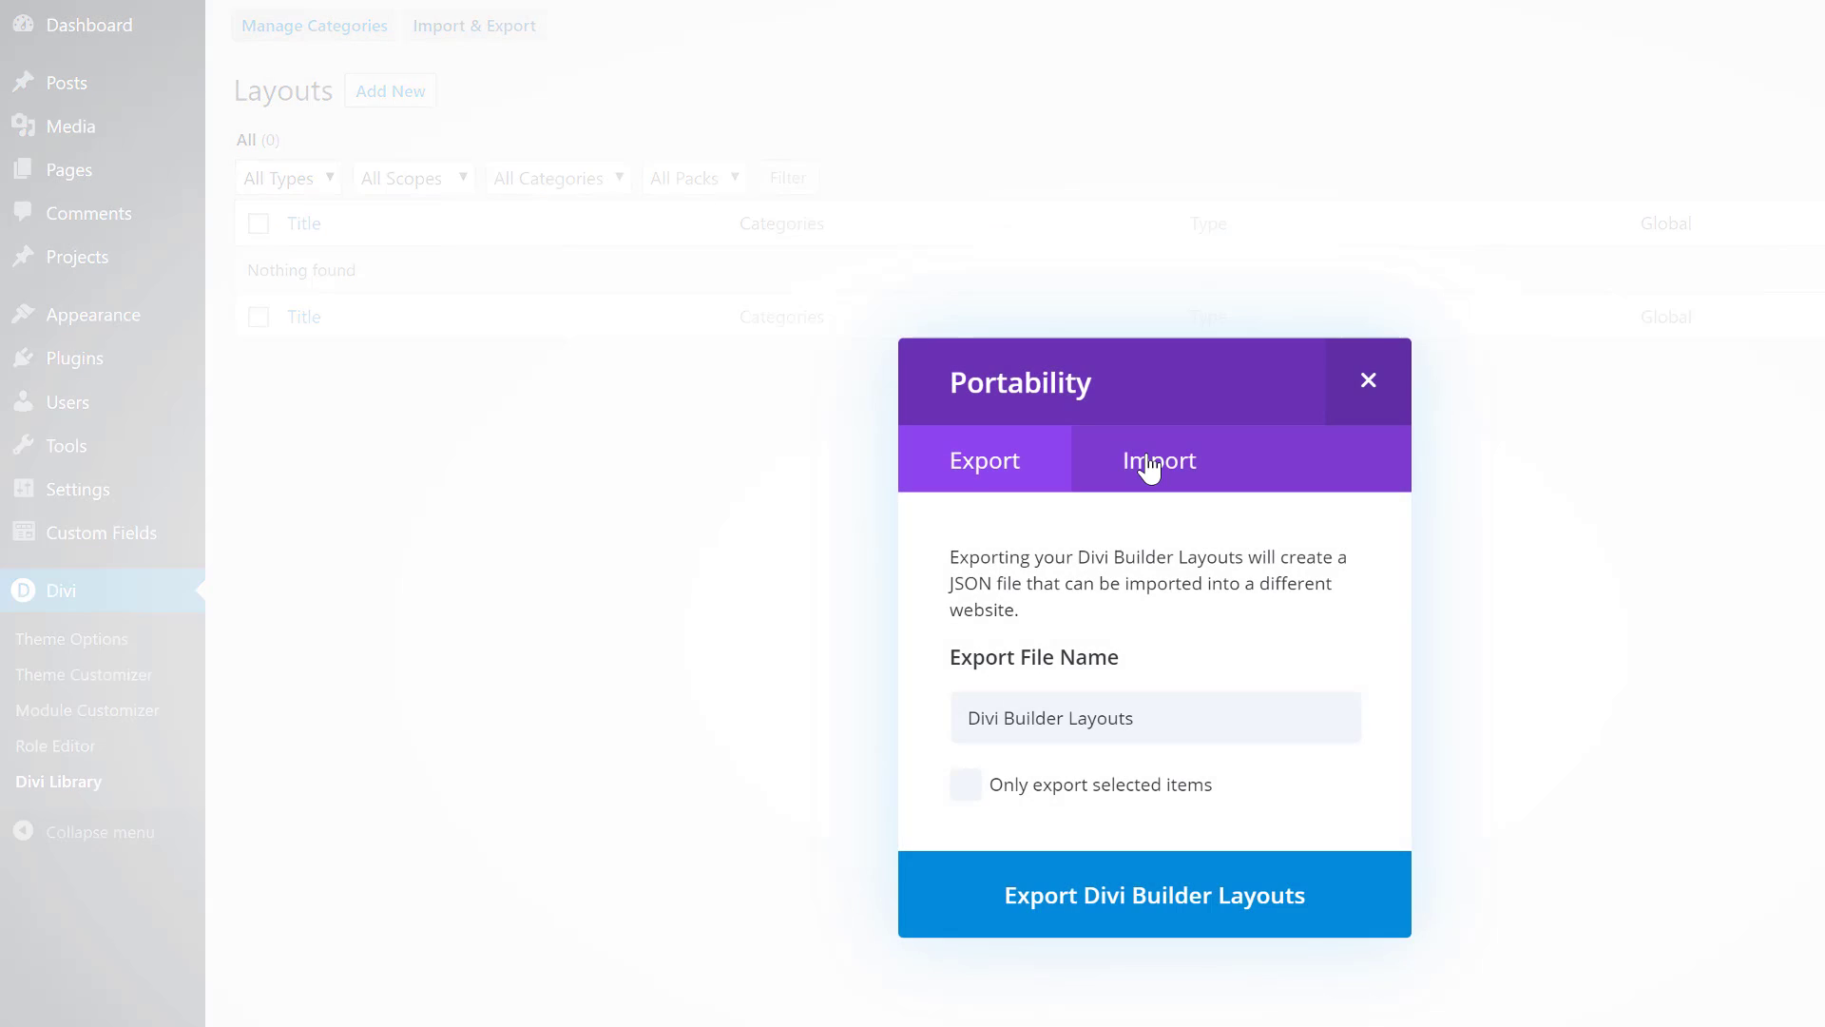
pyautogui.click(1102, 434)
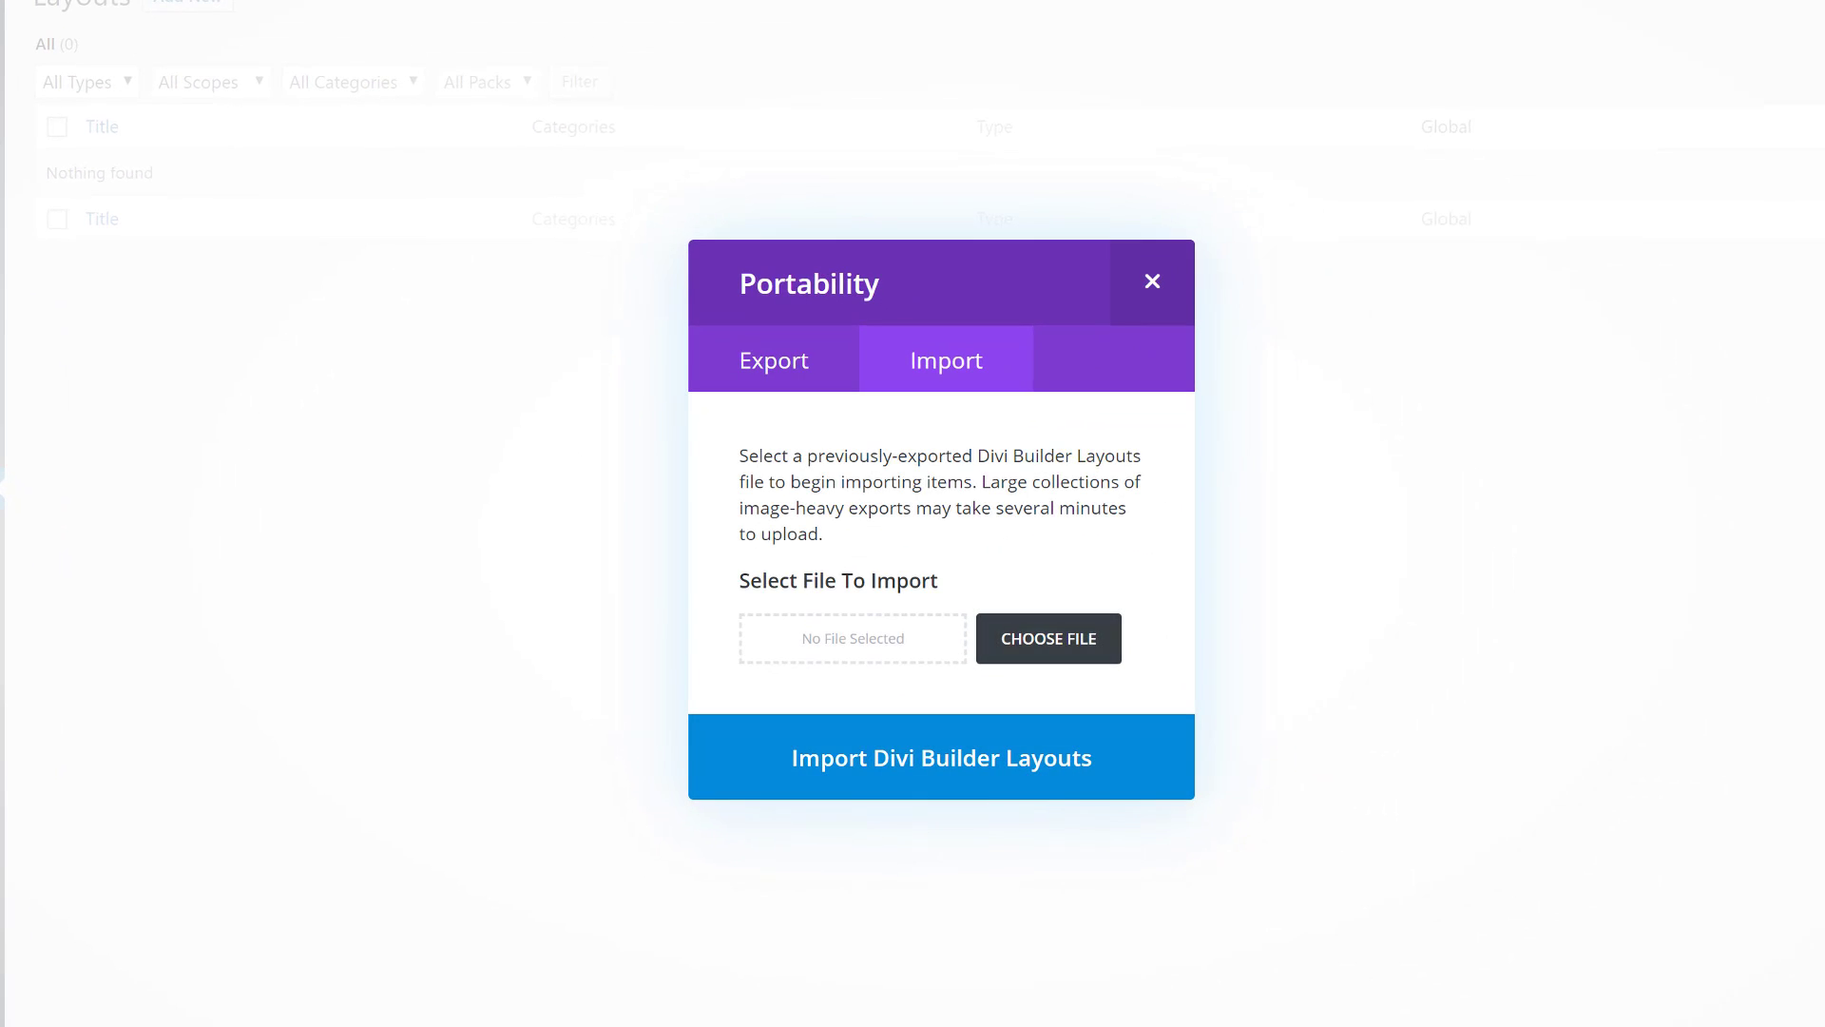
pyautogui.click(1048, 638)
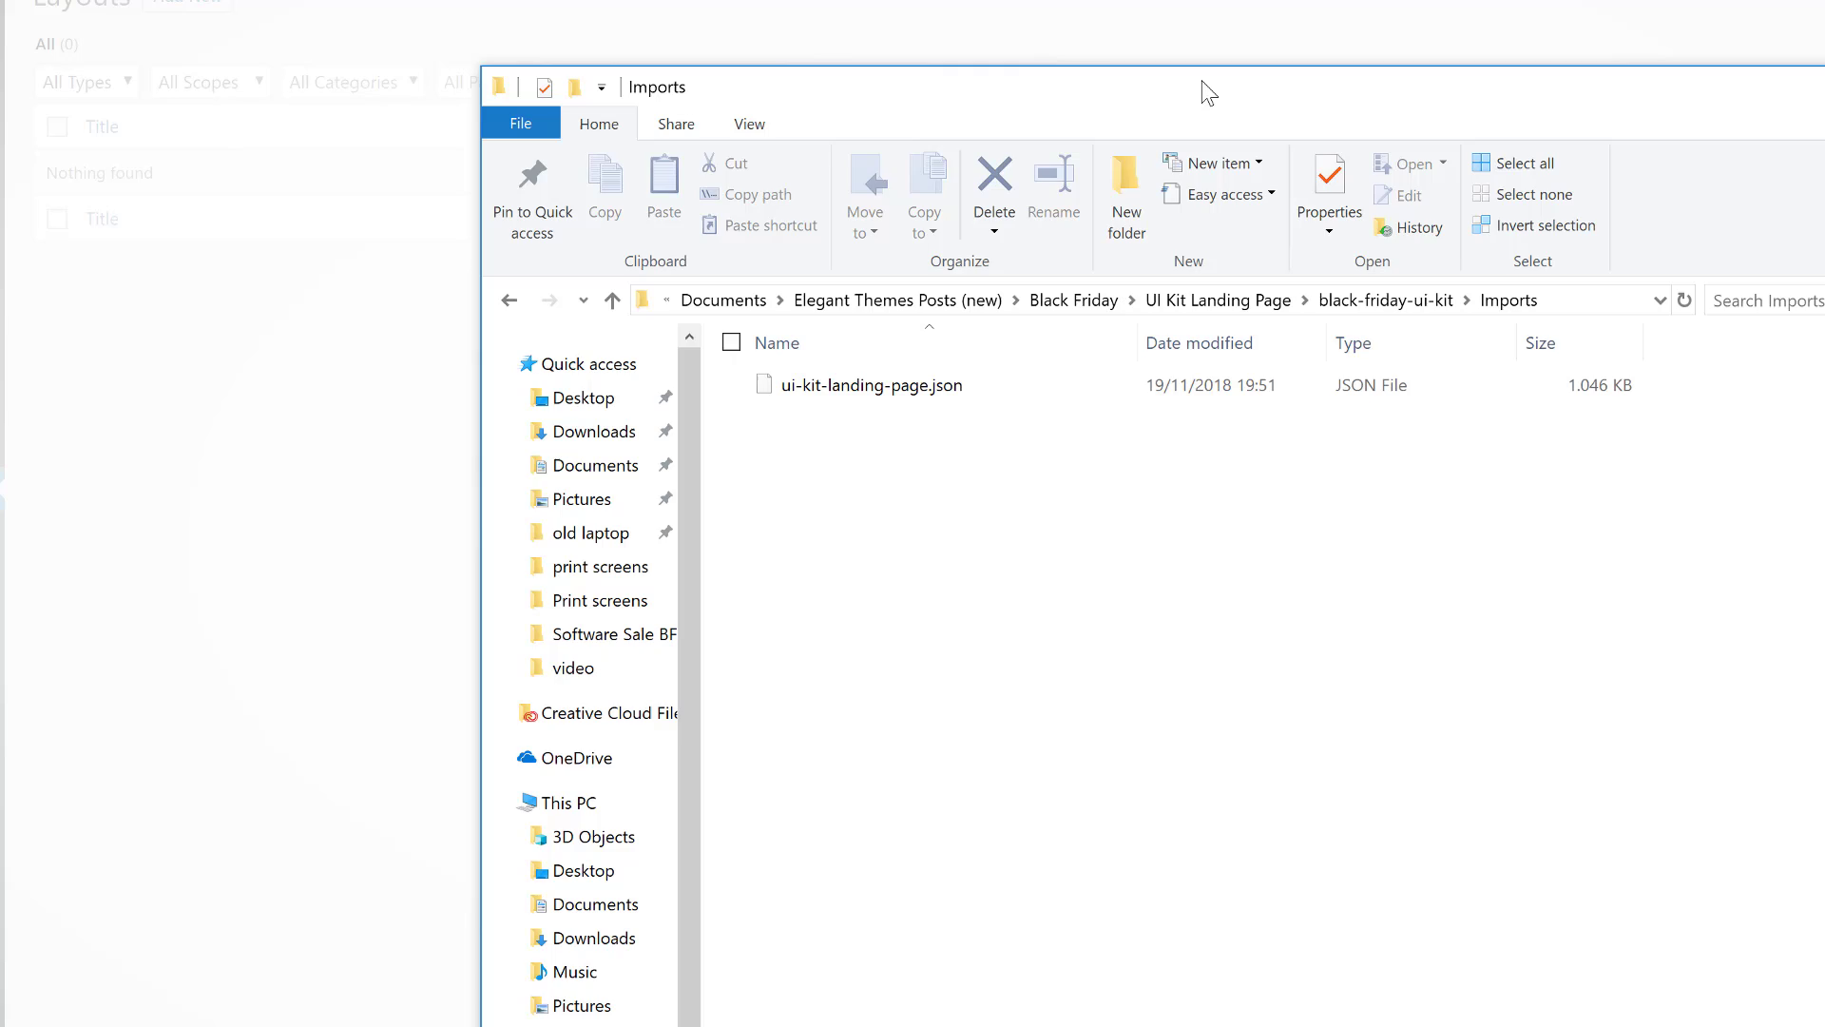
pyautogui.moveTo(1208, 92); pyautogui.dragTo(1301, 176)
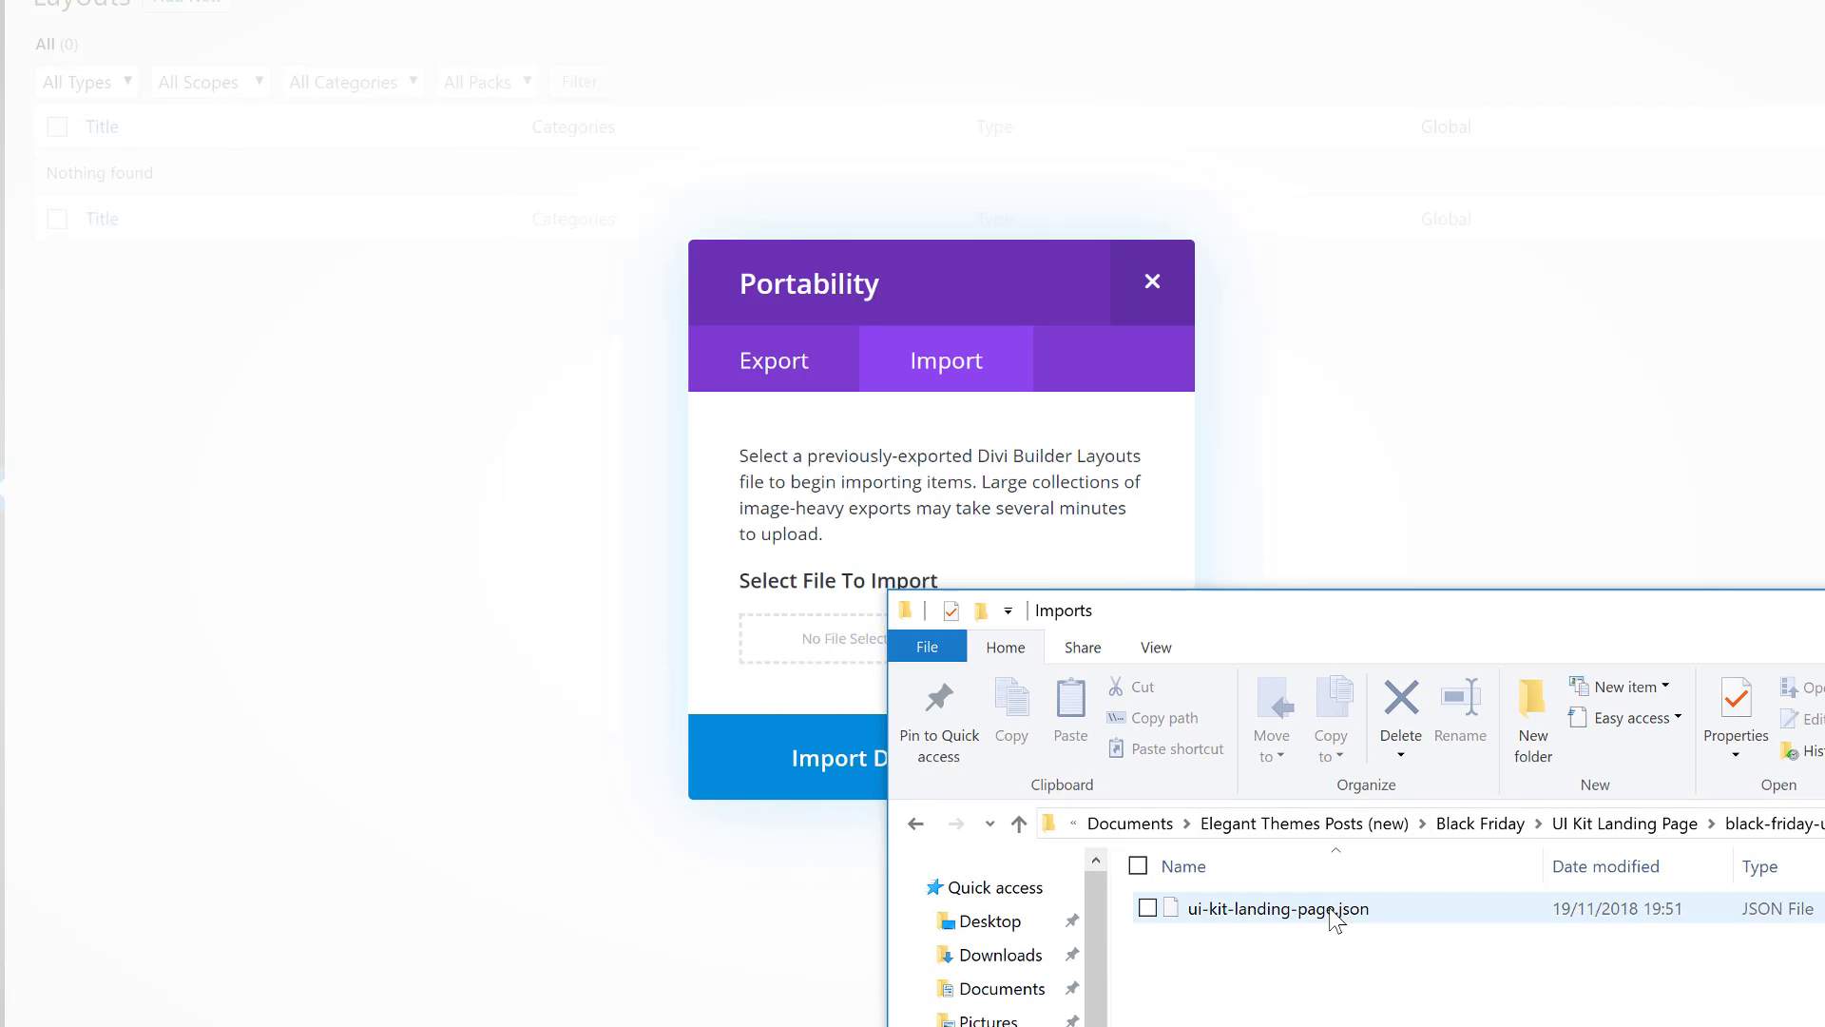
pyautogui.moveTo(1336, 918); pyautogui.dragTo(791, 636)
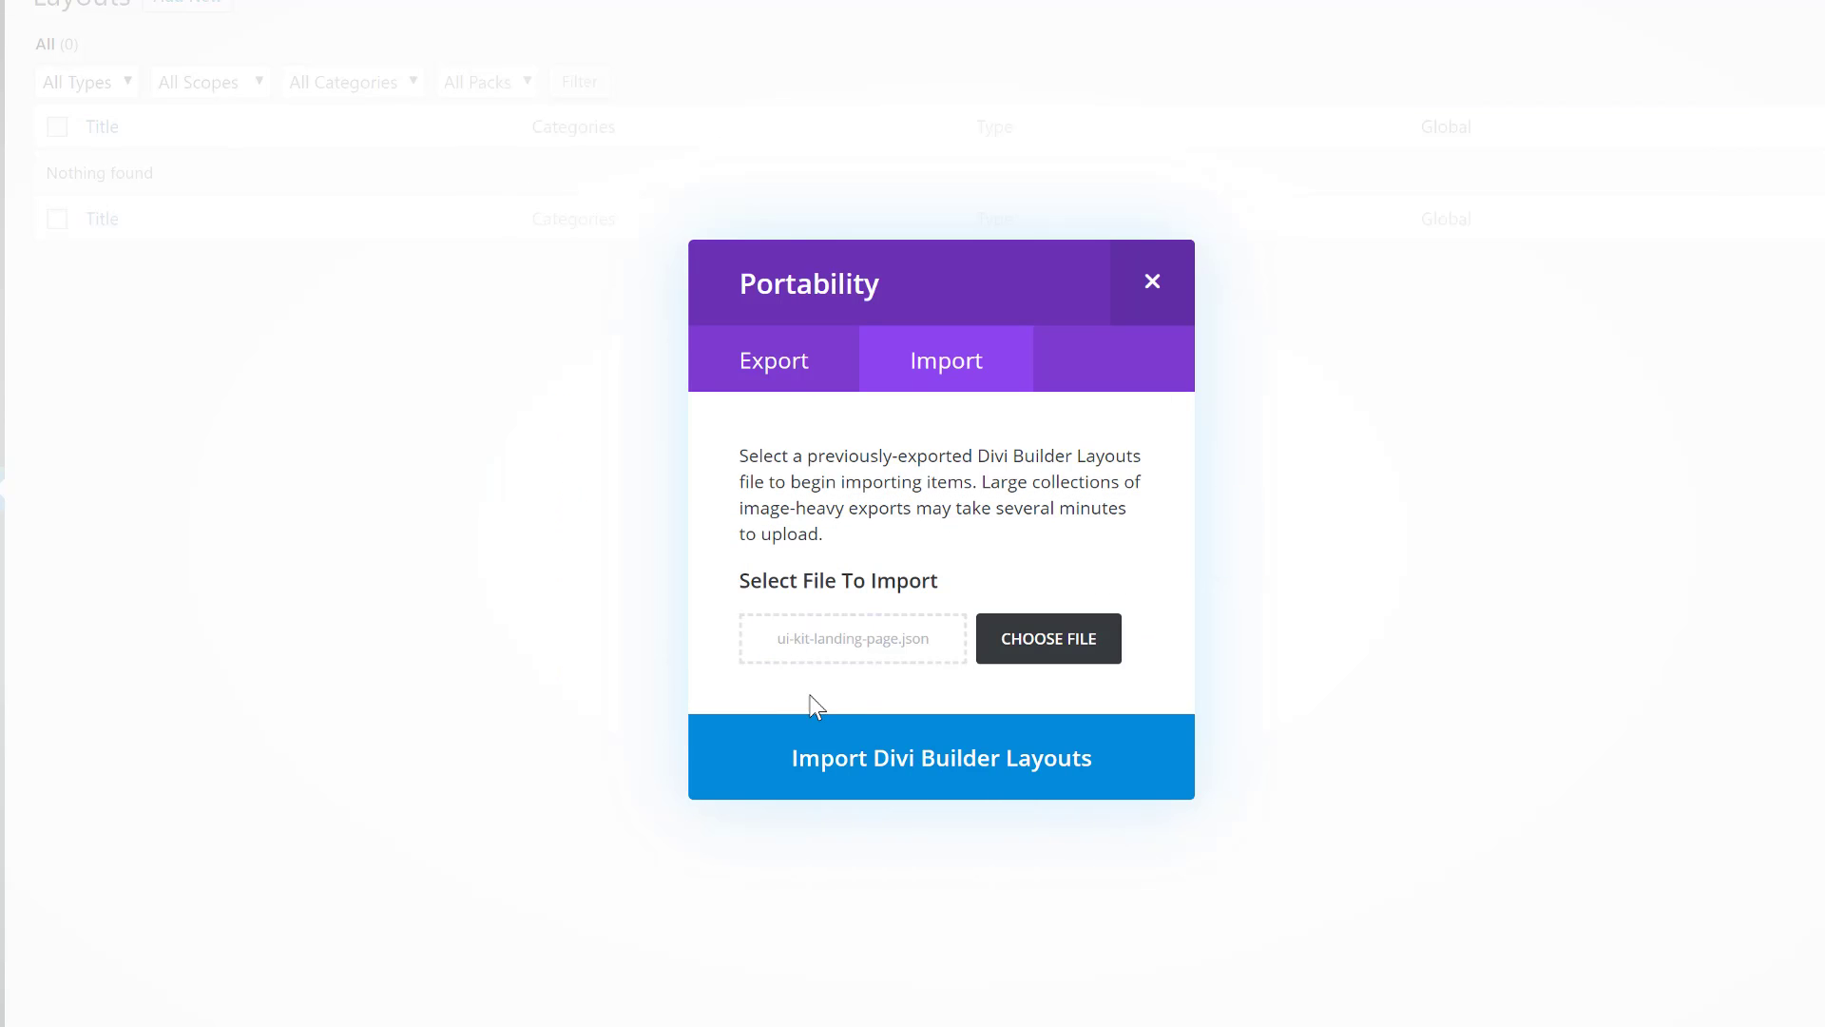
pyautogui.click(845, 758)
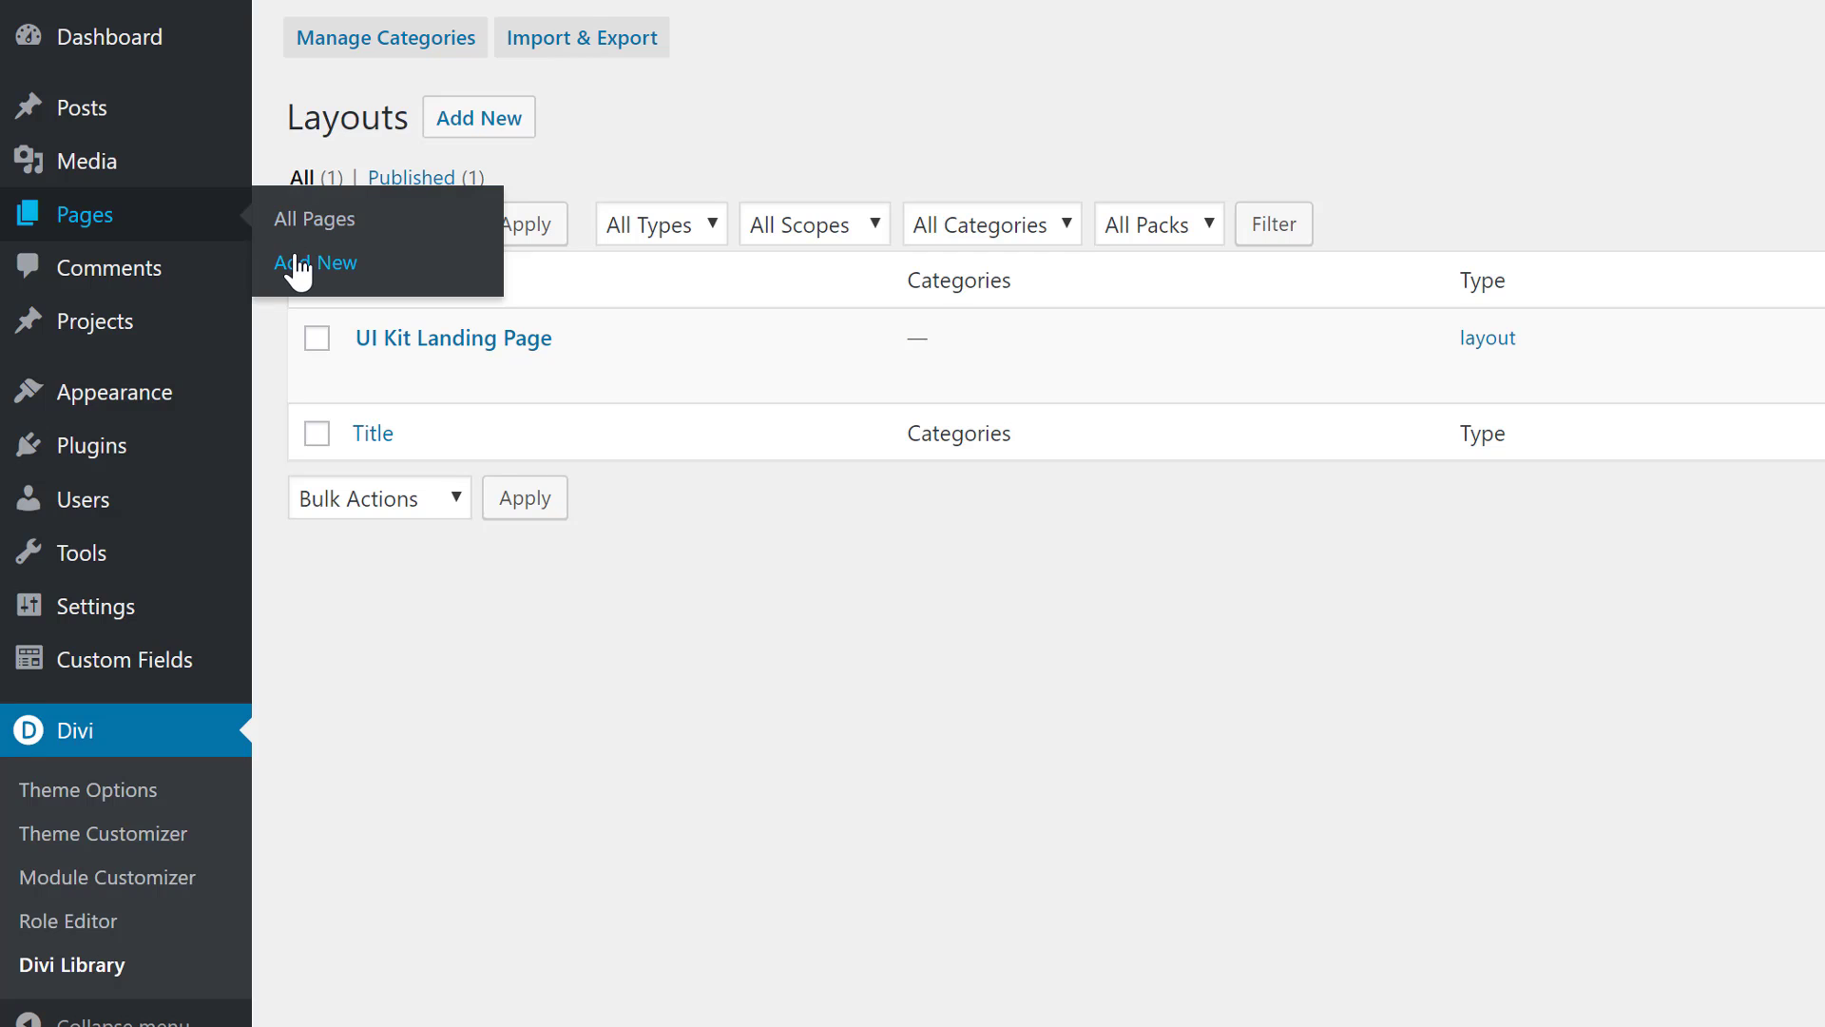
# Publish a new page titled 'UI kit landing page' and enable the Divi Builder on it.
pyautogui.click(298, 264)
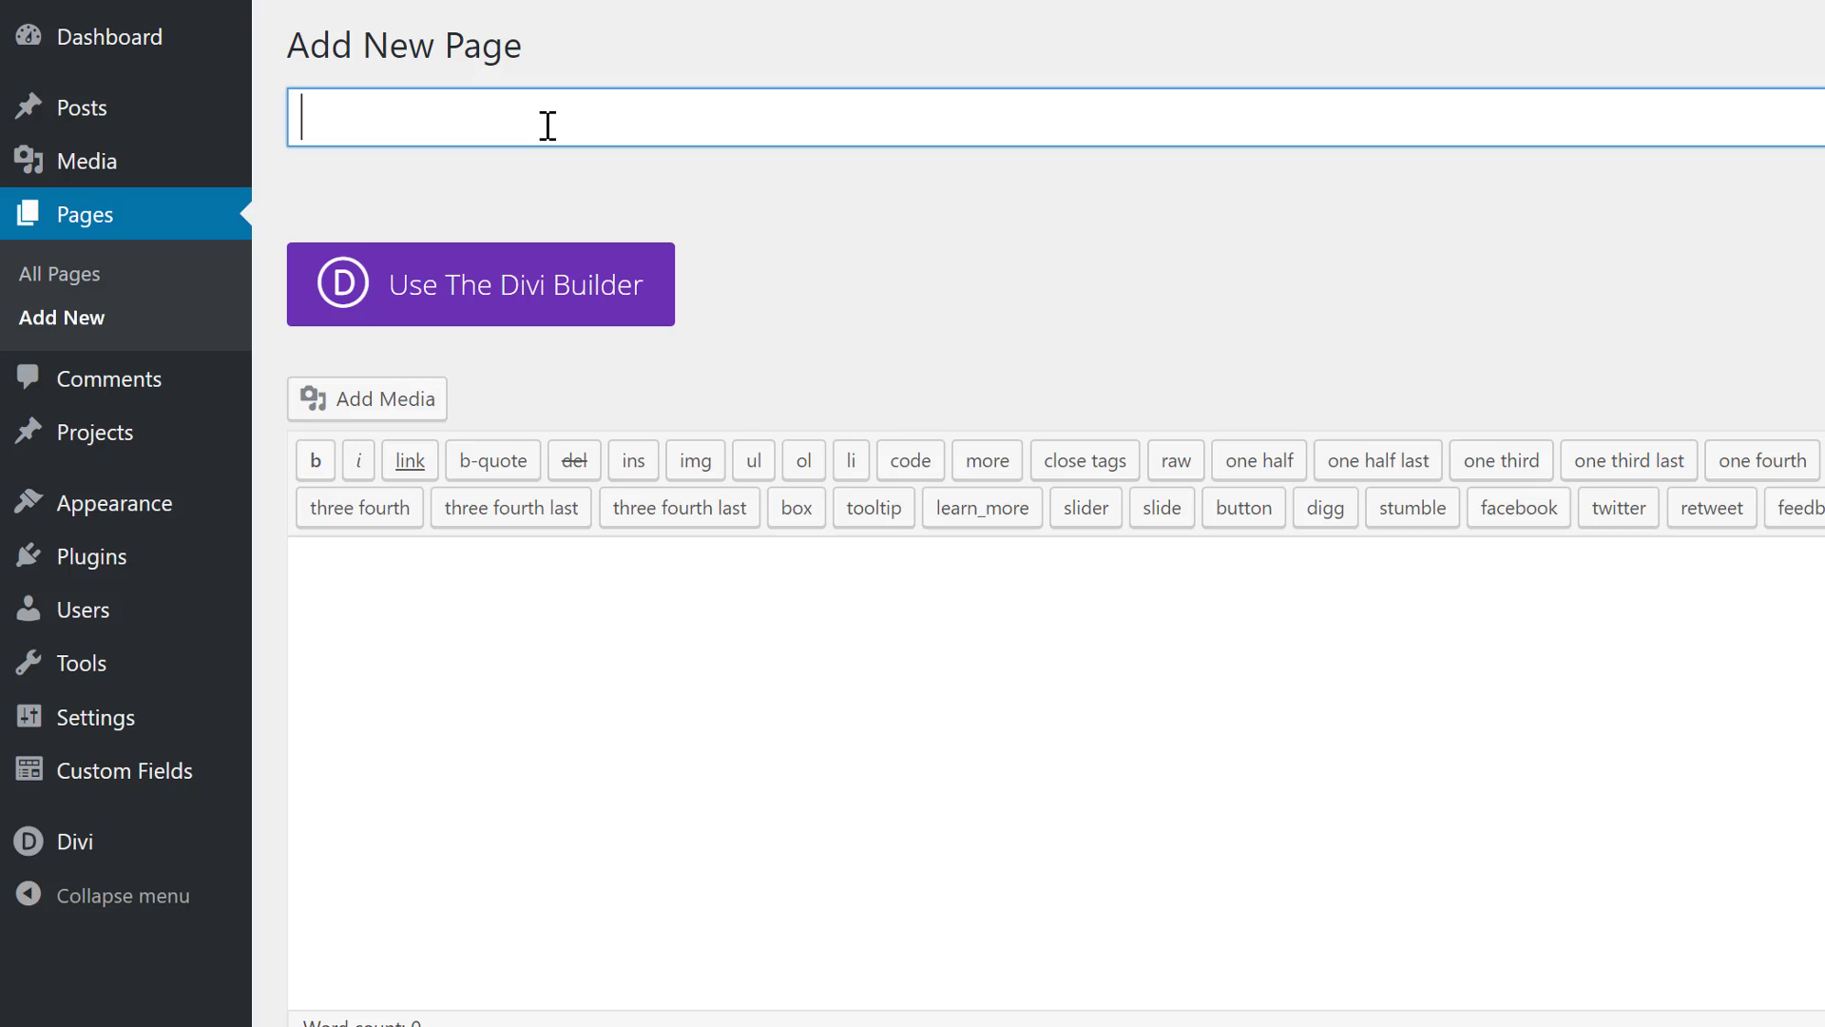
pyautogui.write('UIki')
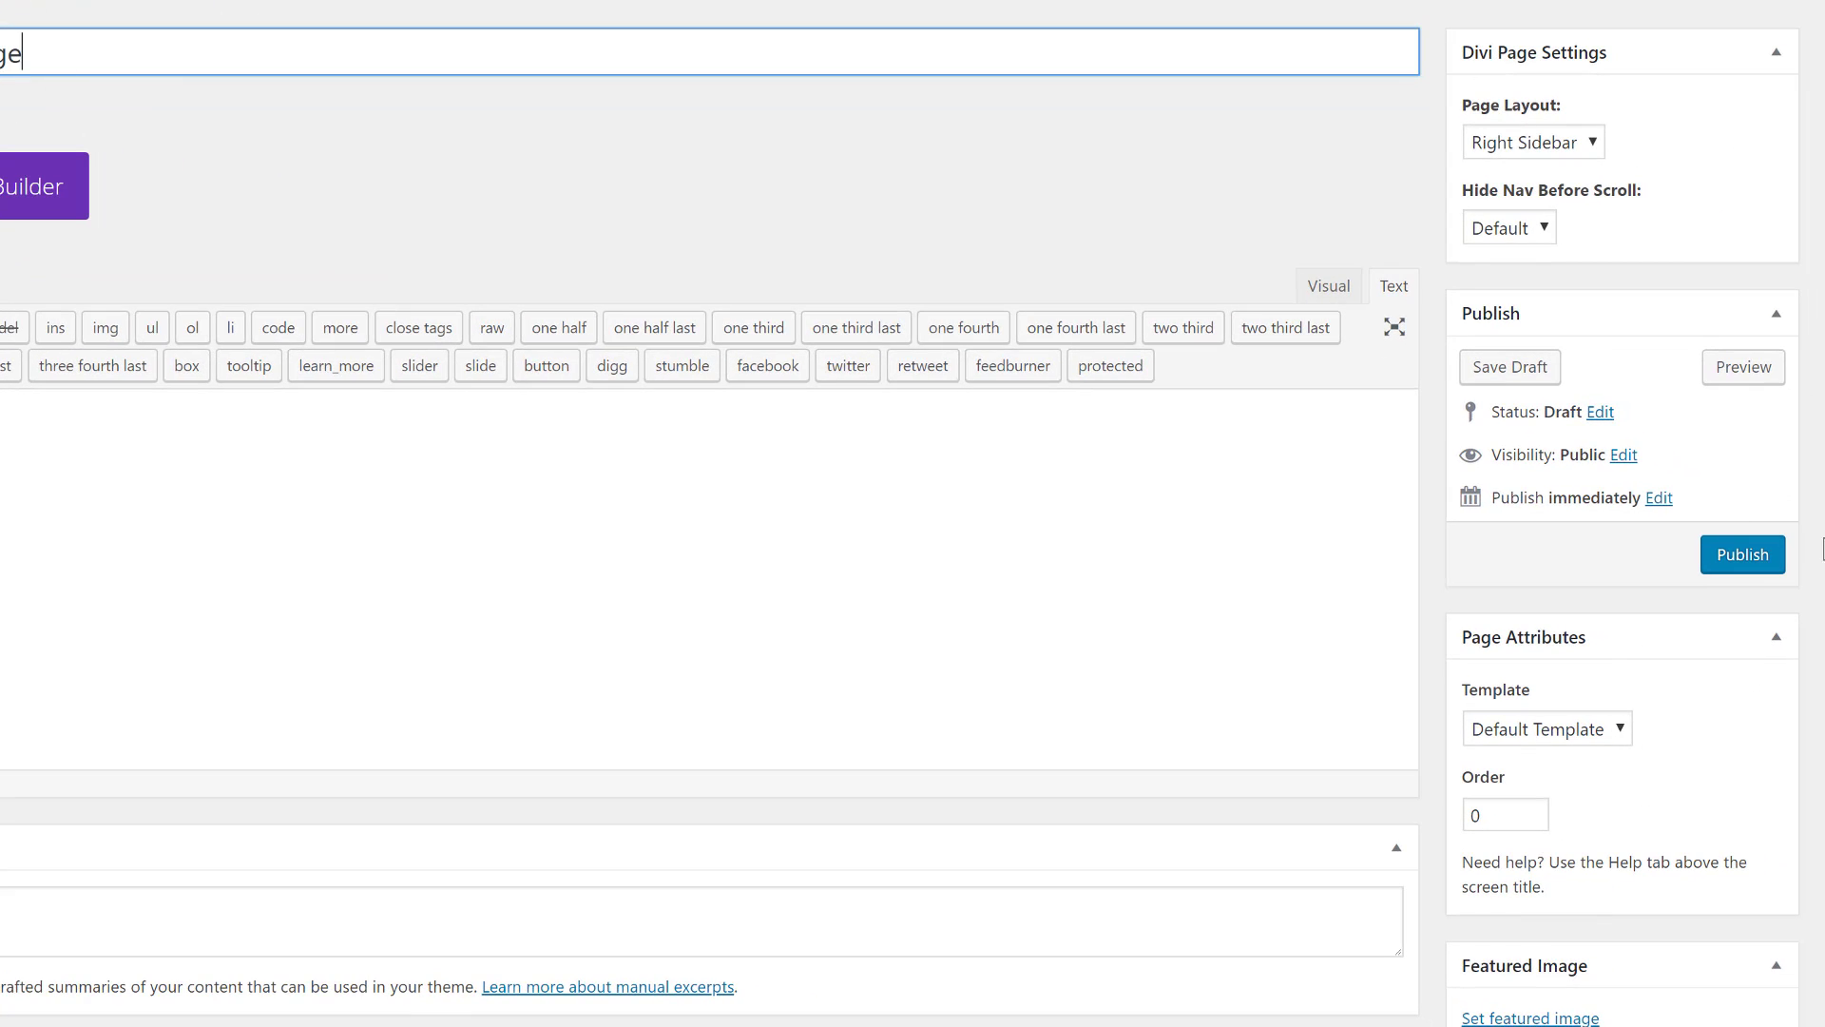
pyautogui.click(1780, 554)
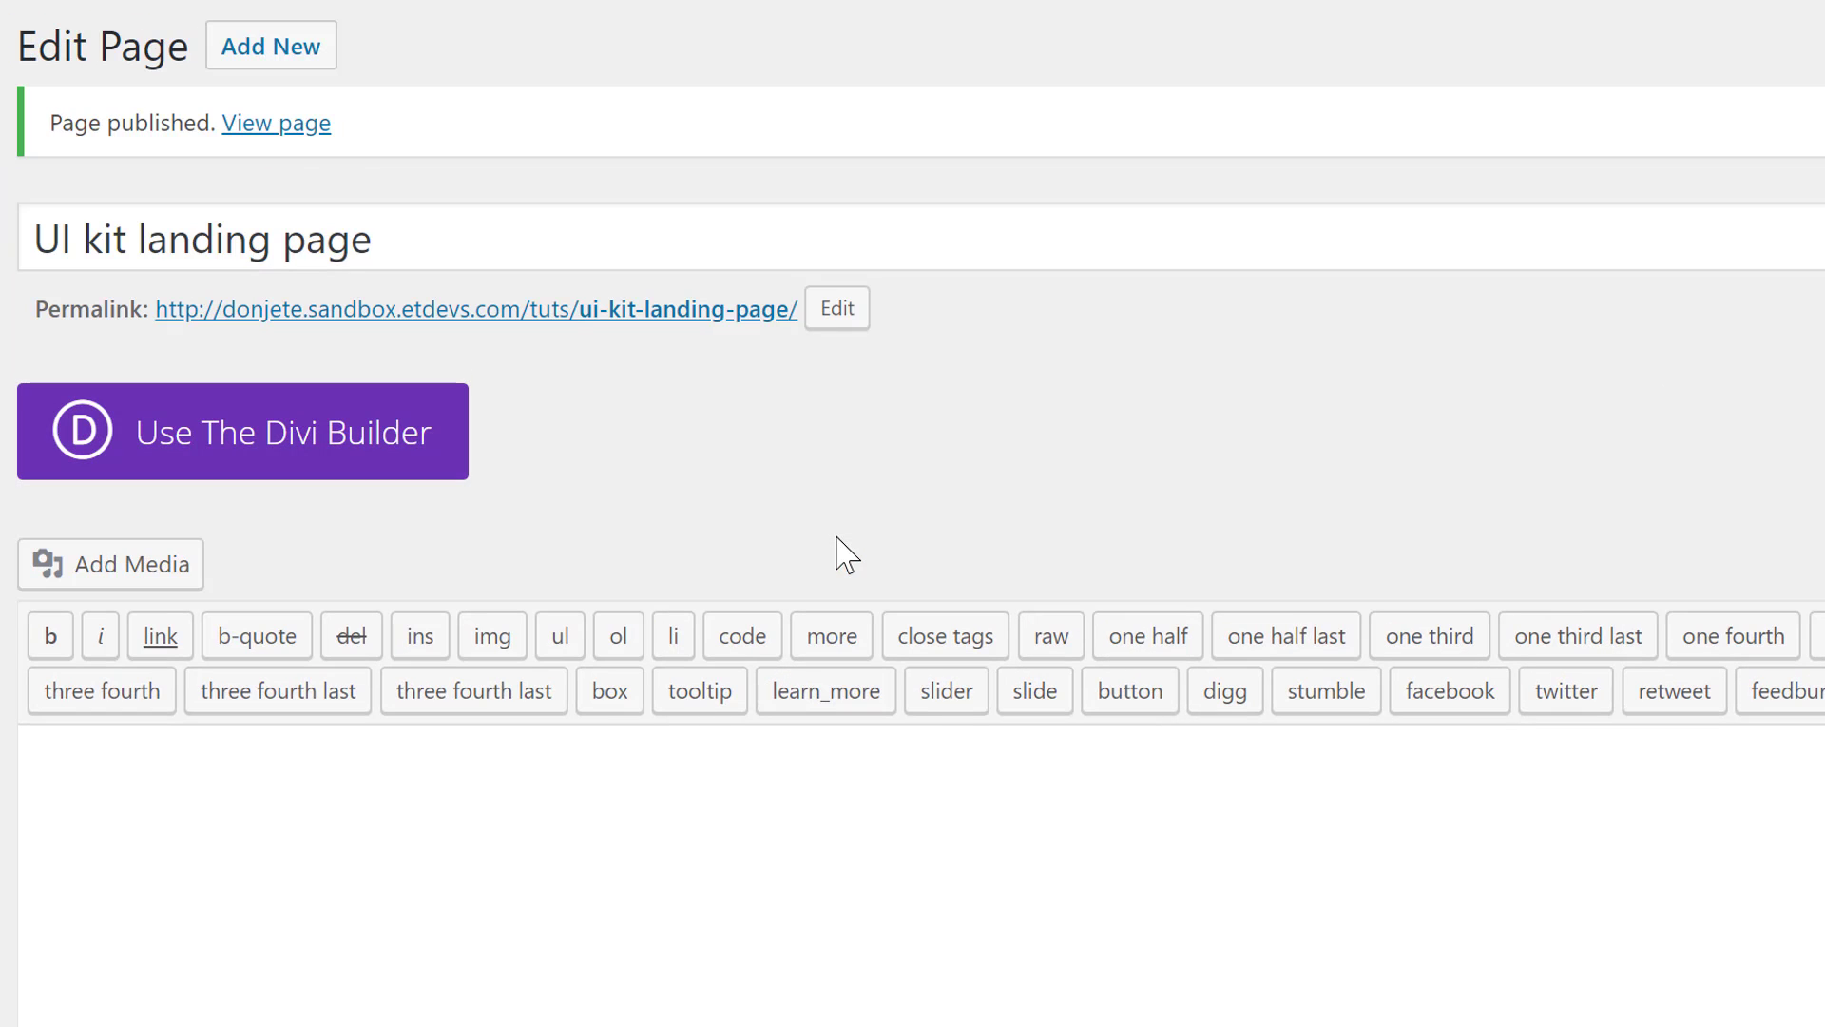
pyautogui.click(261, 430)
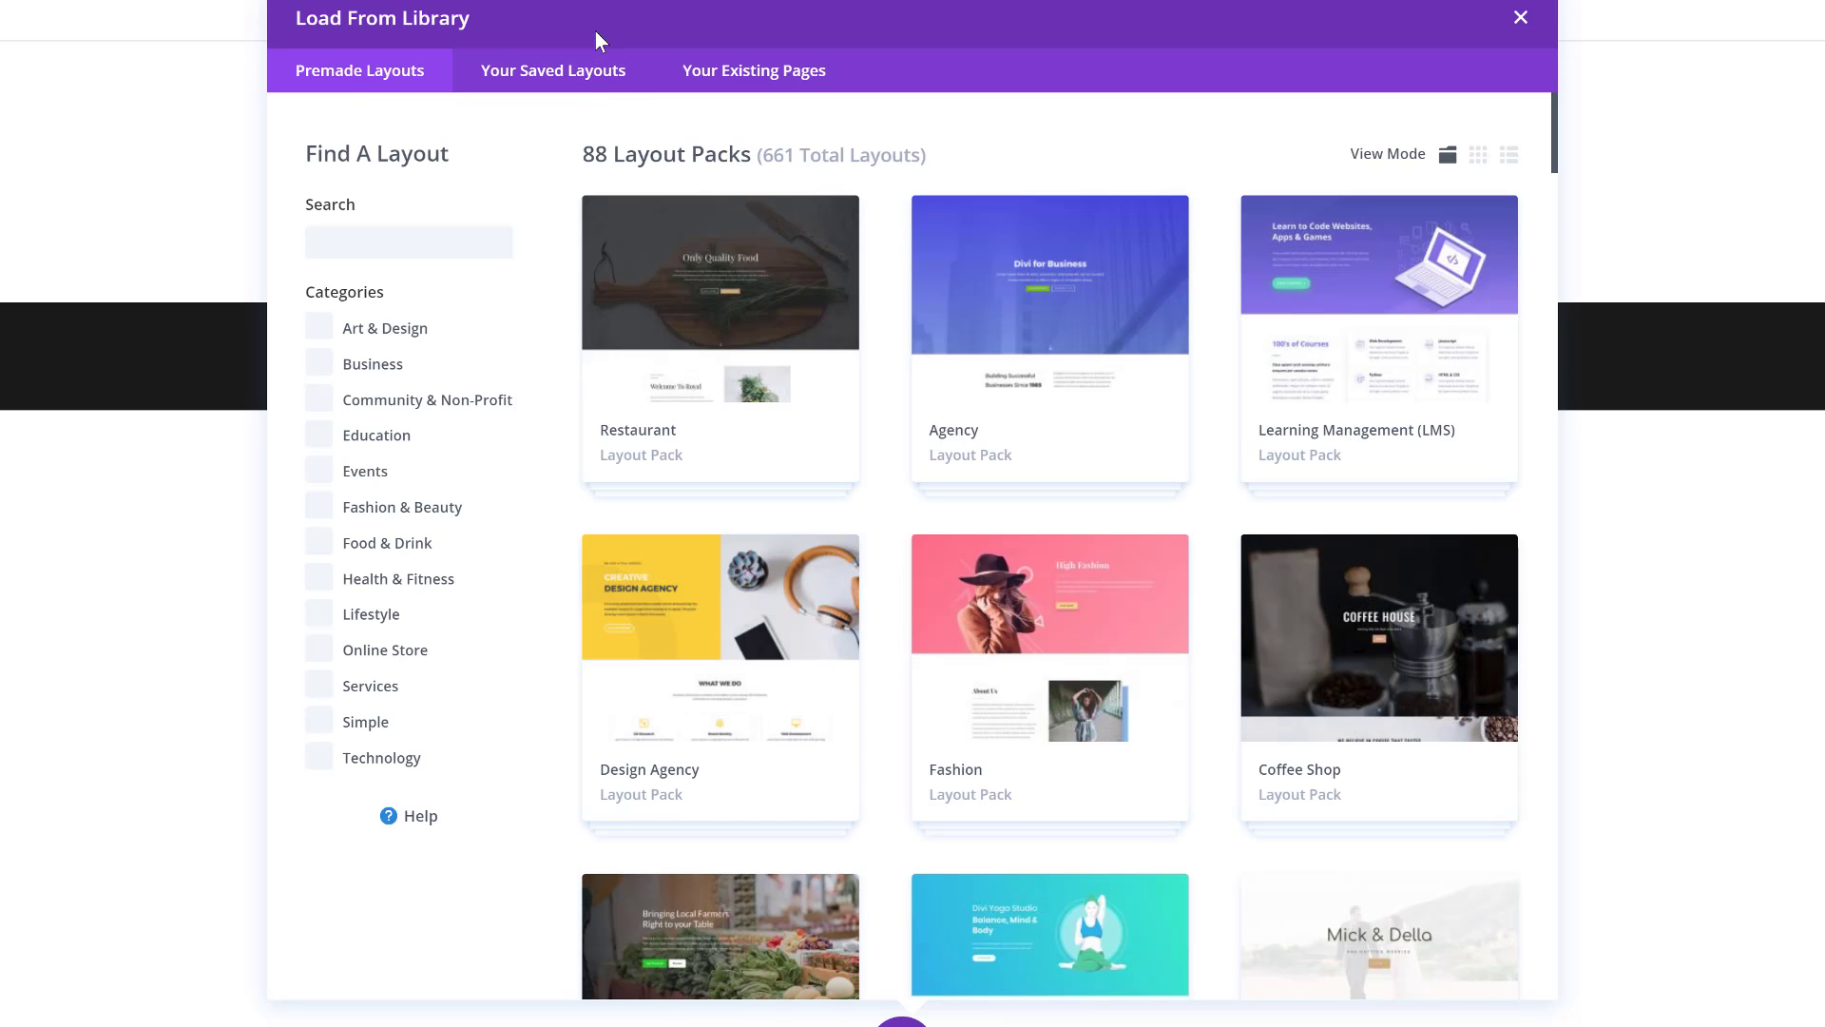
# Load the UI Kit Landing Page layout from Your Saved Layouts onto the page.
pyautogui.click(569, 95)
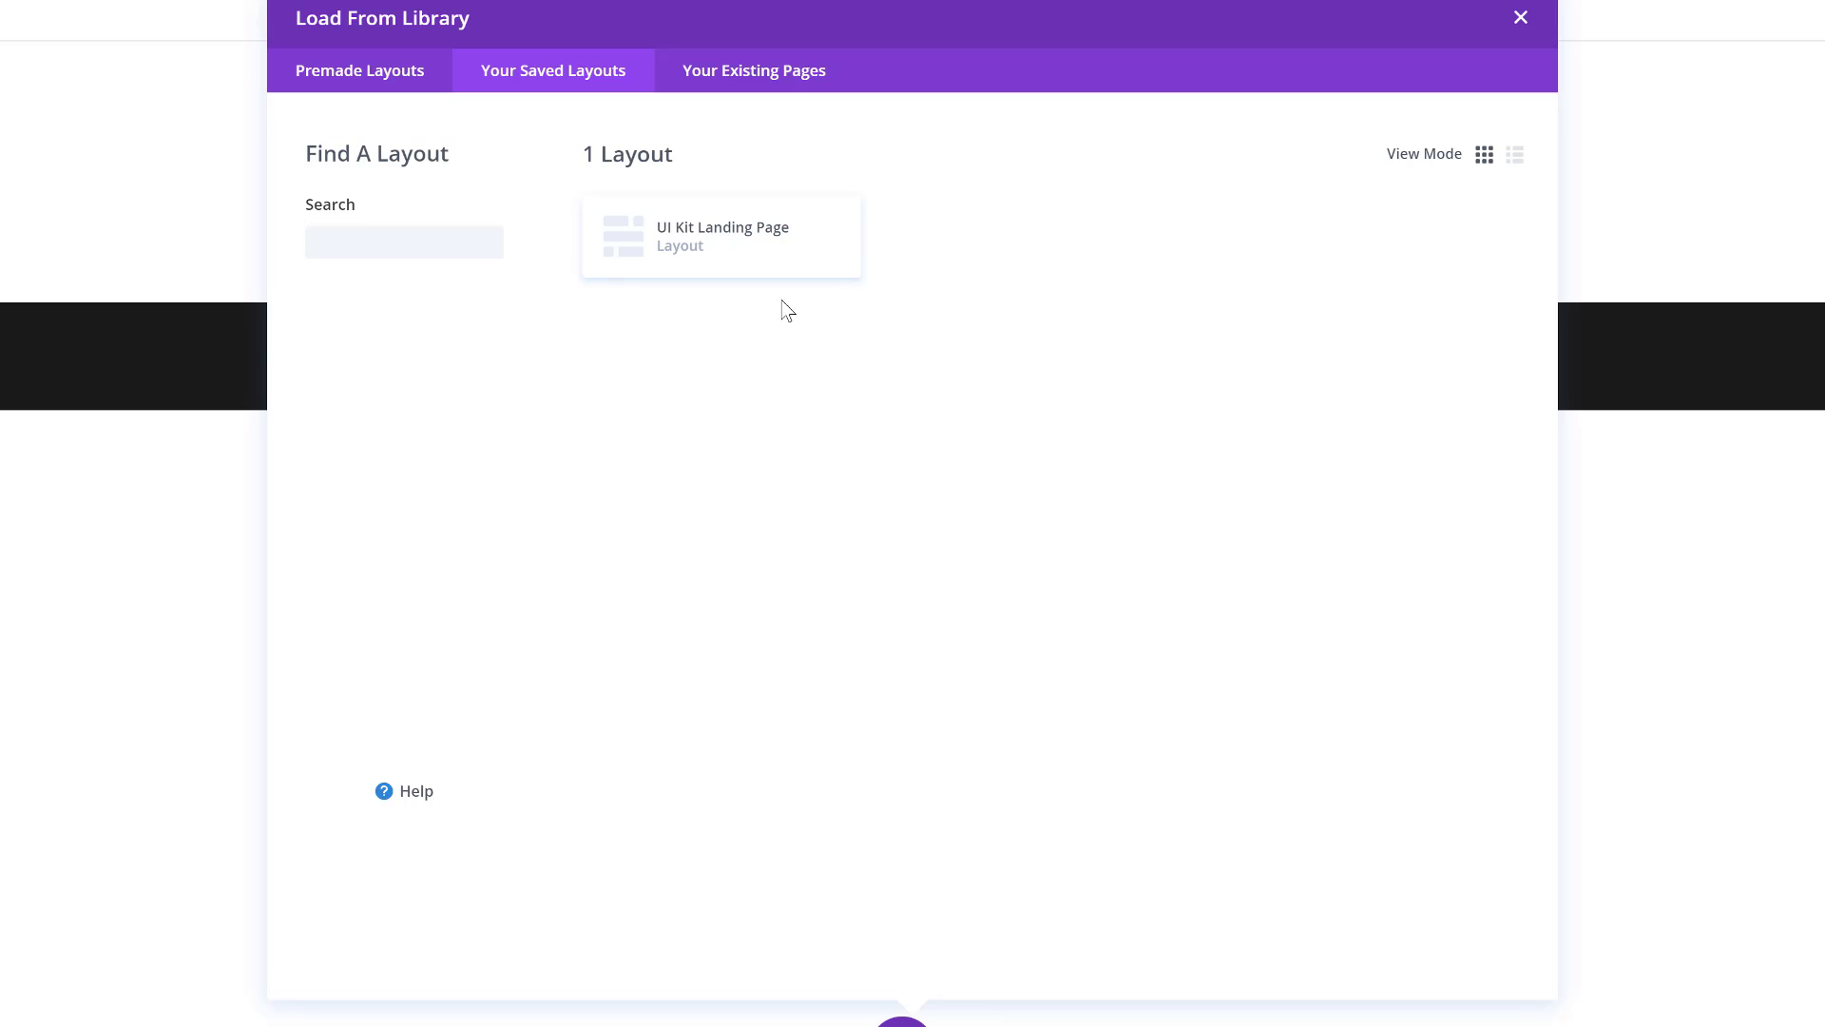
pyautogui.click(751, 262)
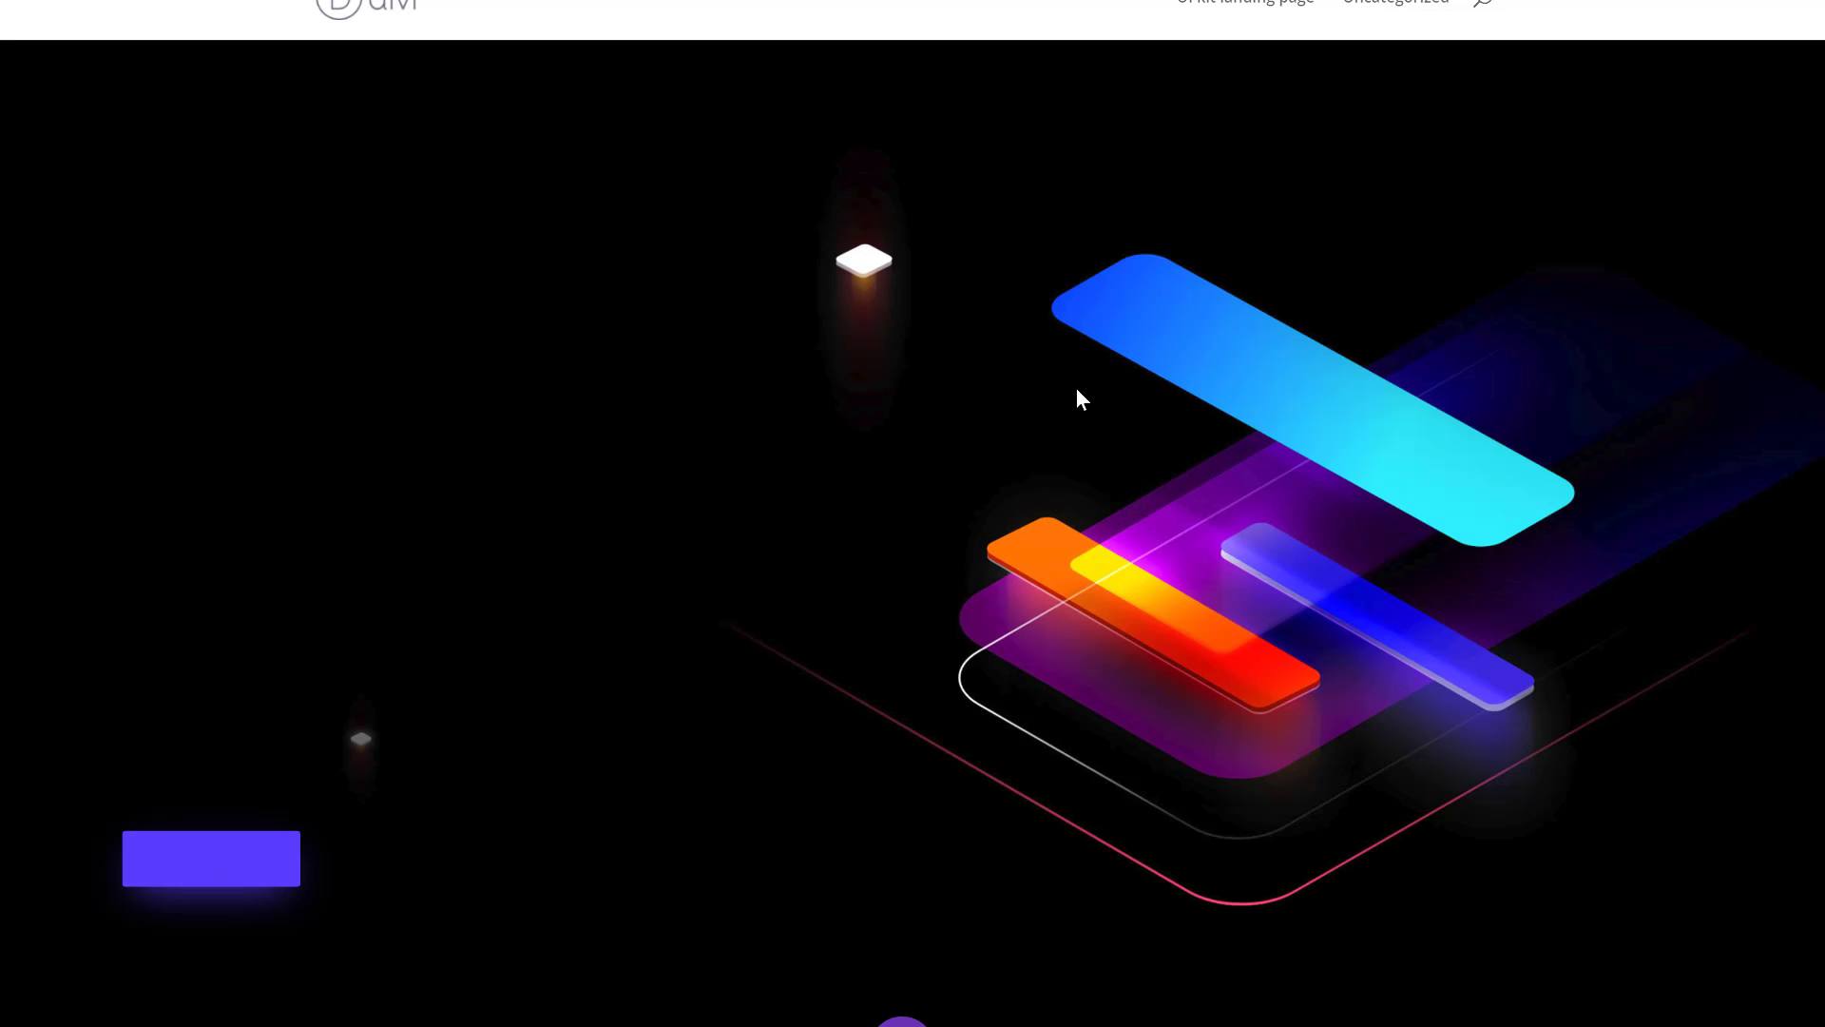
# Scroll through the loaded layout to check its feature grid, tool logos, components and Cloud Hosted Symbols sections.
pyautogui.scroll(-9, 1076, 388)
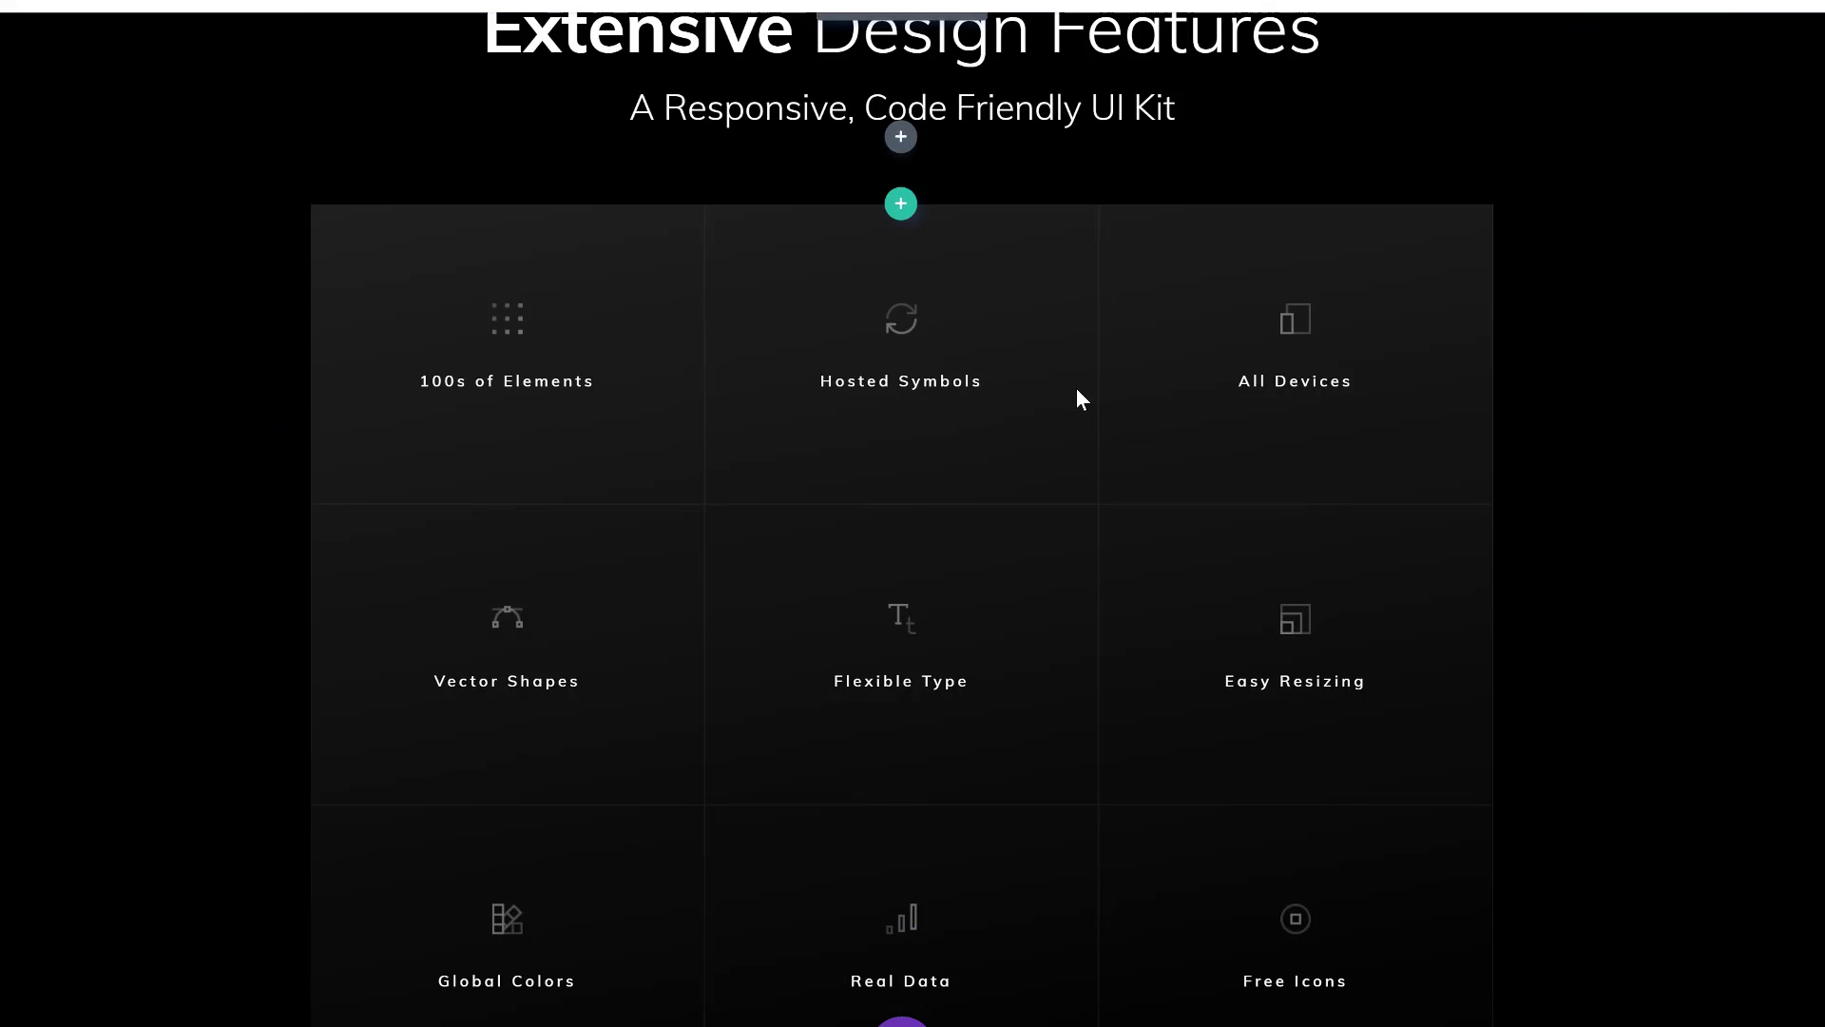
pyautogui.scroll(-4, 1076, 388)
pyautogui.scroll(-3, 1076, 388)
pyautogui.scroll(-2, 1075, 386)
pyautogui.scroll(-4, 1075, 386)
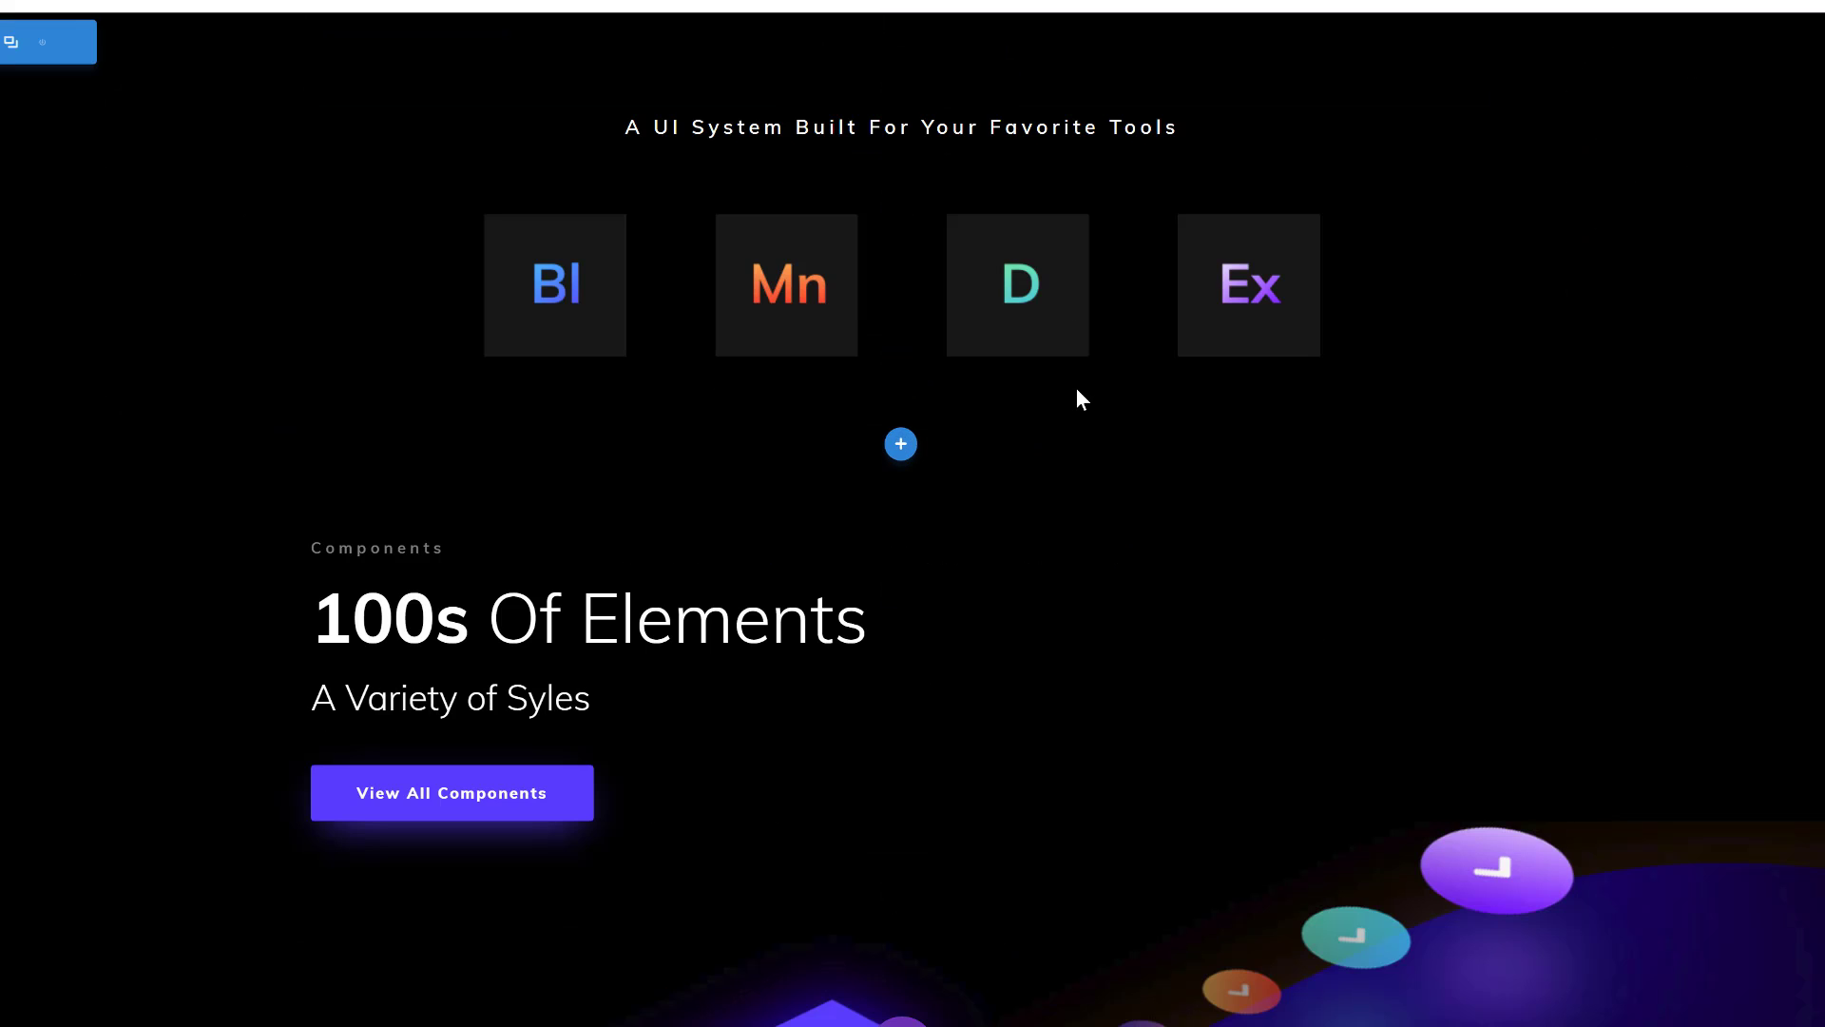
pyautogui.scroll(-3, 1075, 386)
pyautogui.scroll(-2, 1075, 386)
pyautogui.scroll(-2, 1075, 386)
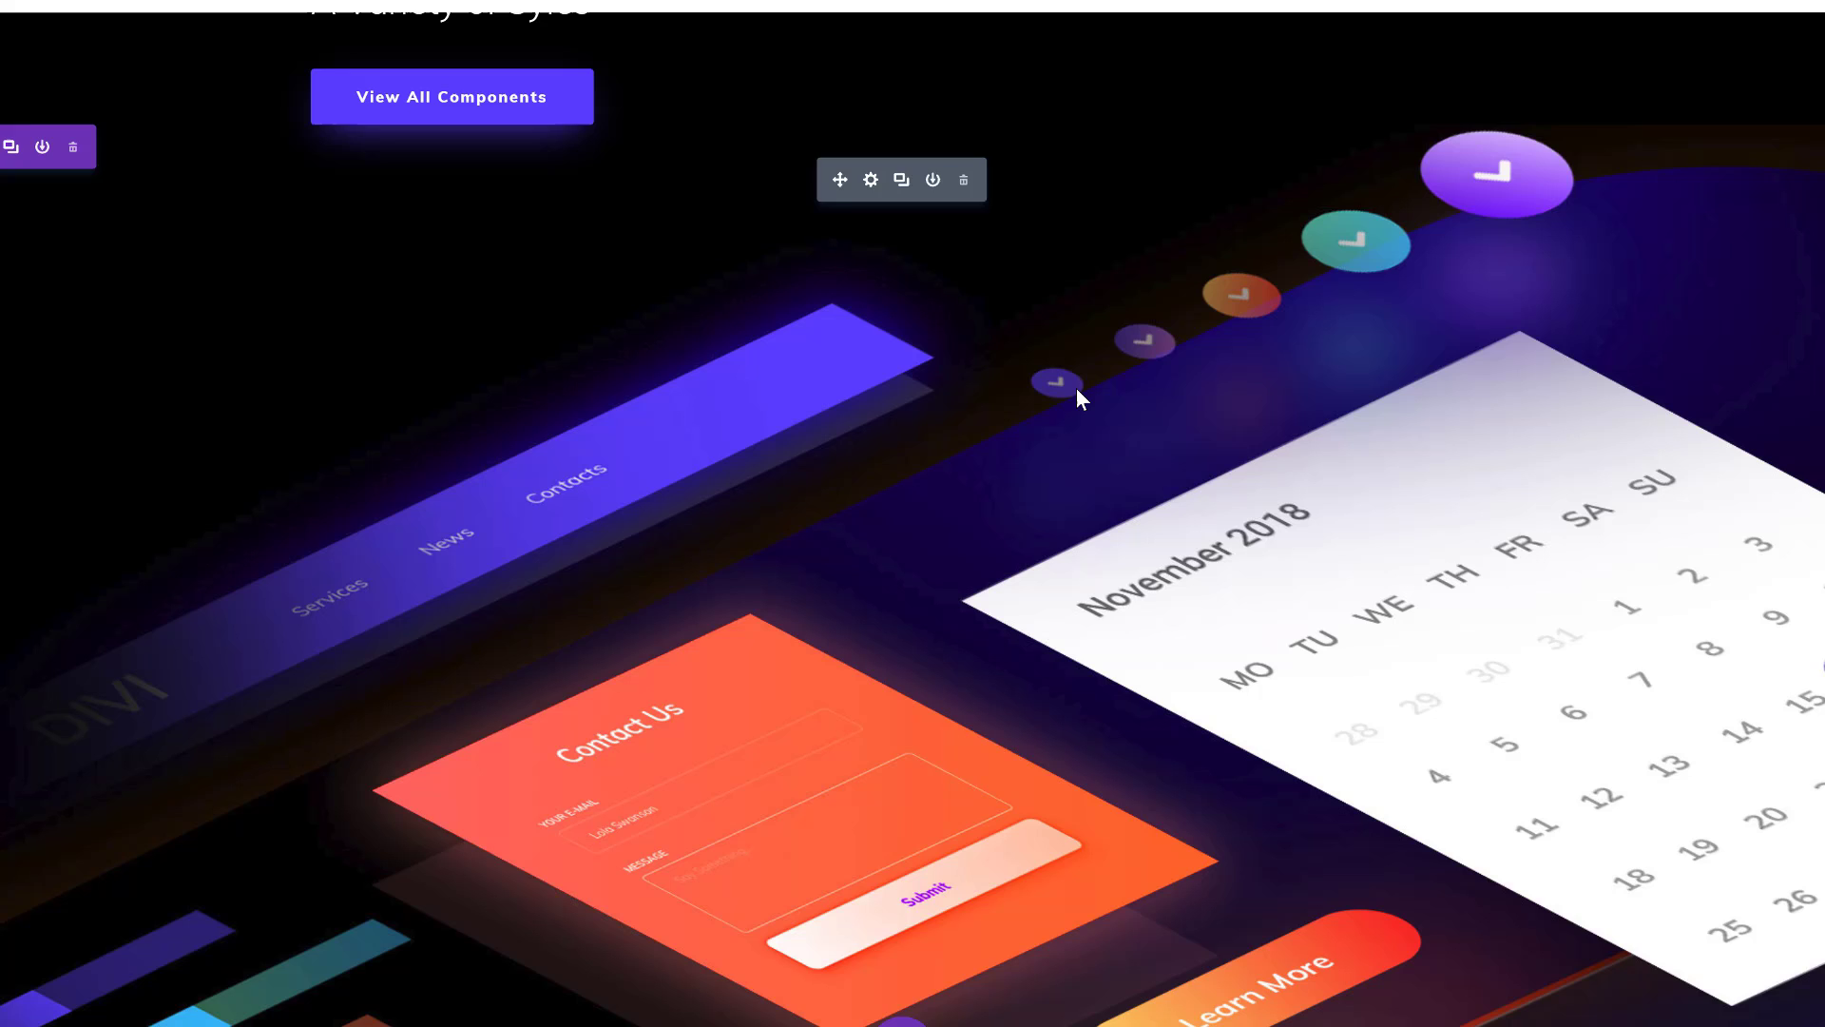
pyautogui.scroll(-4, 1077, 389)
pyautogui.scroll(-2, 1077, 390)
pyautogui.scroll(-2, 1077, 389)
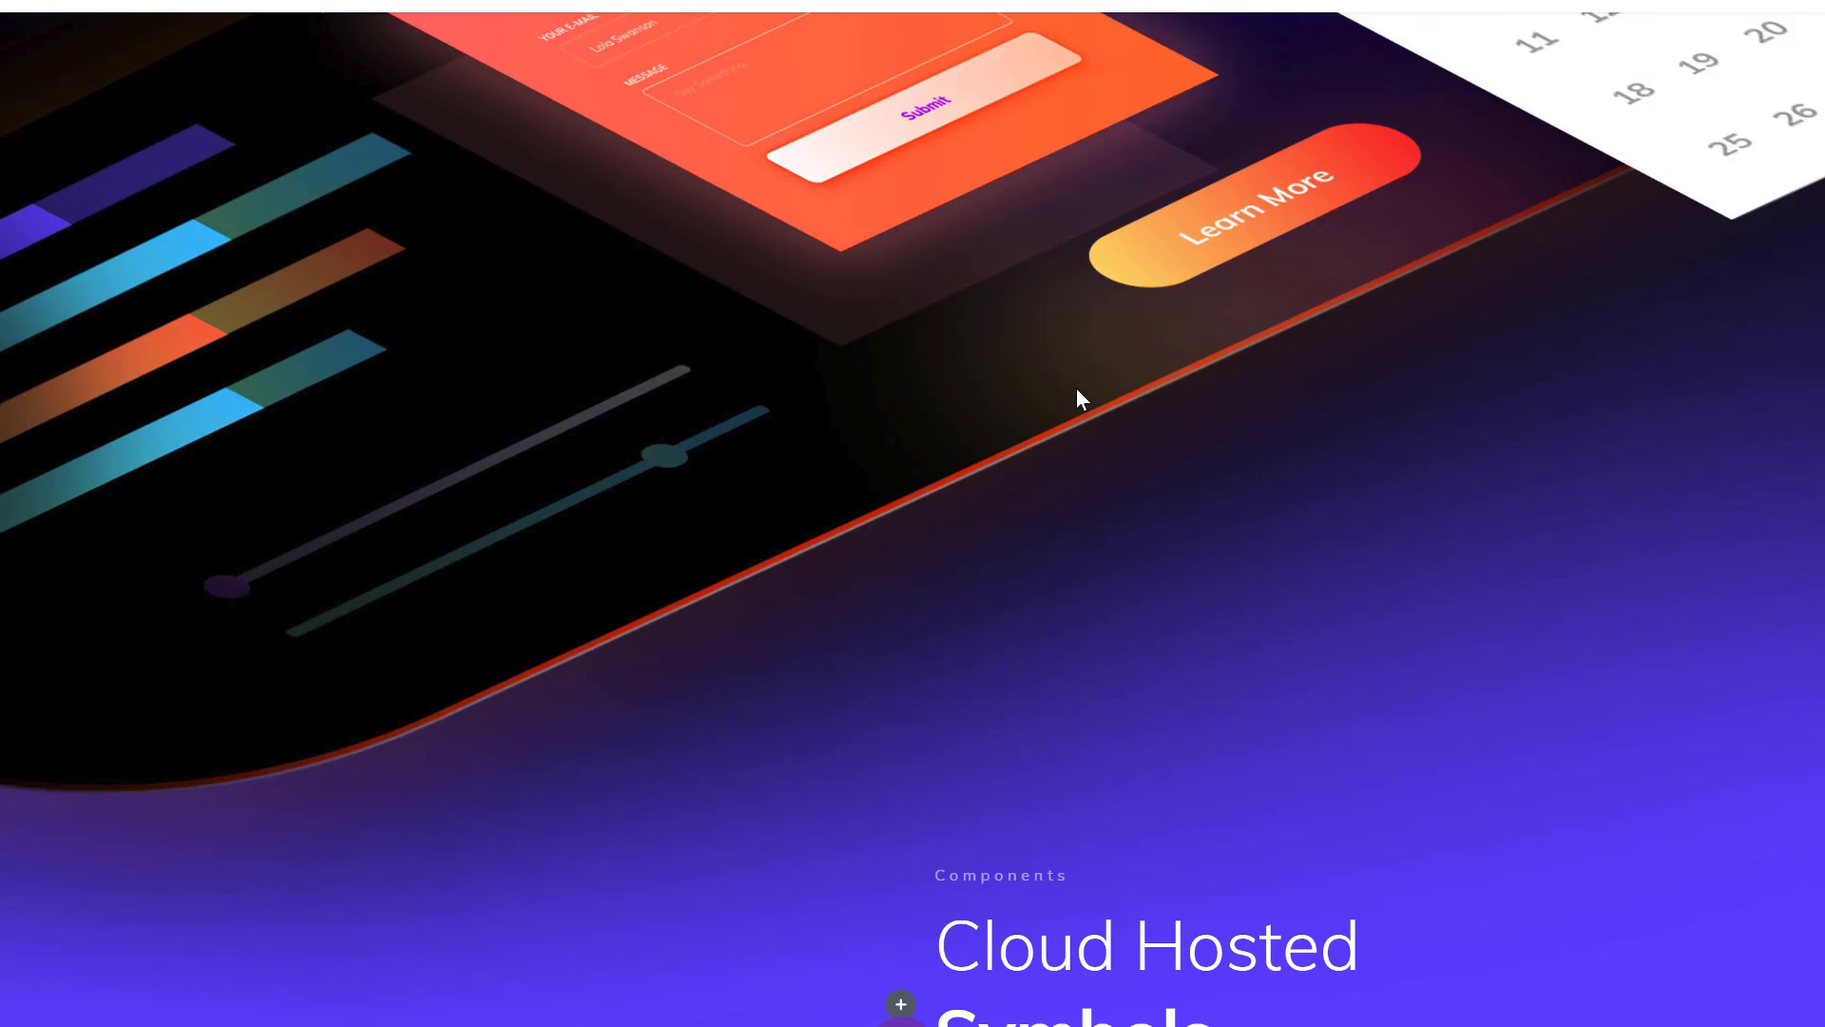
pyautogui.scroll(-3, 1076, 388)
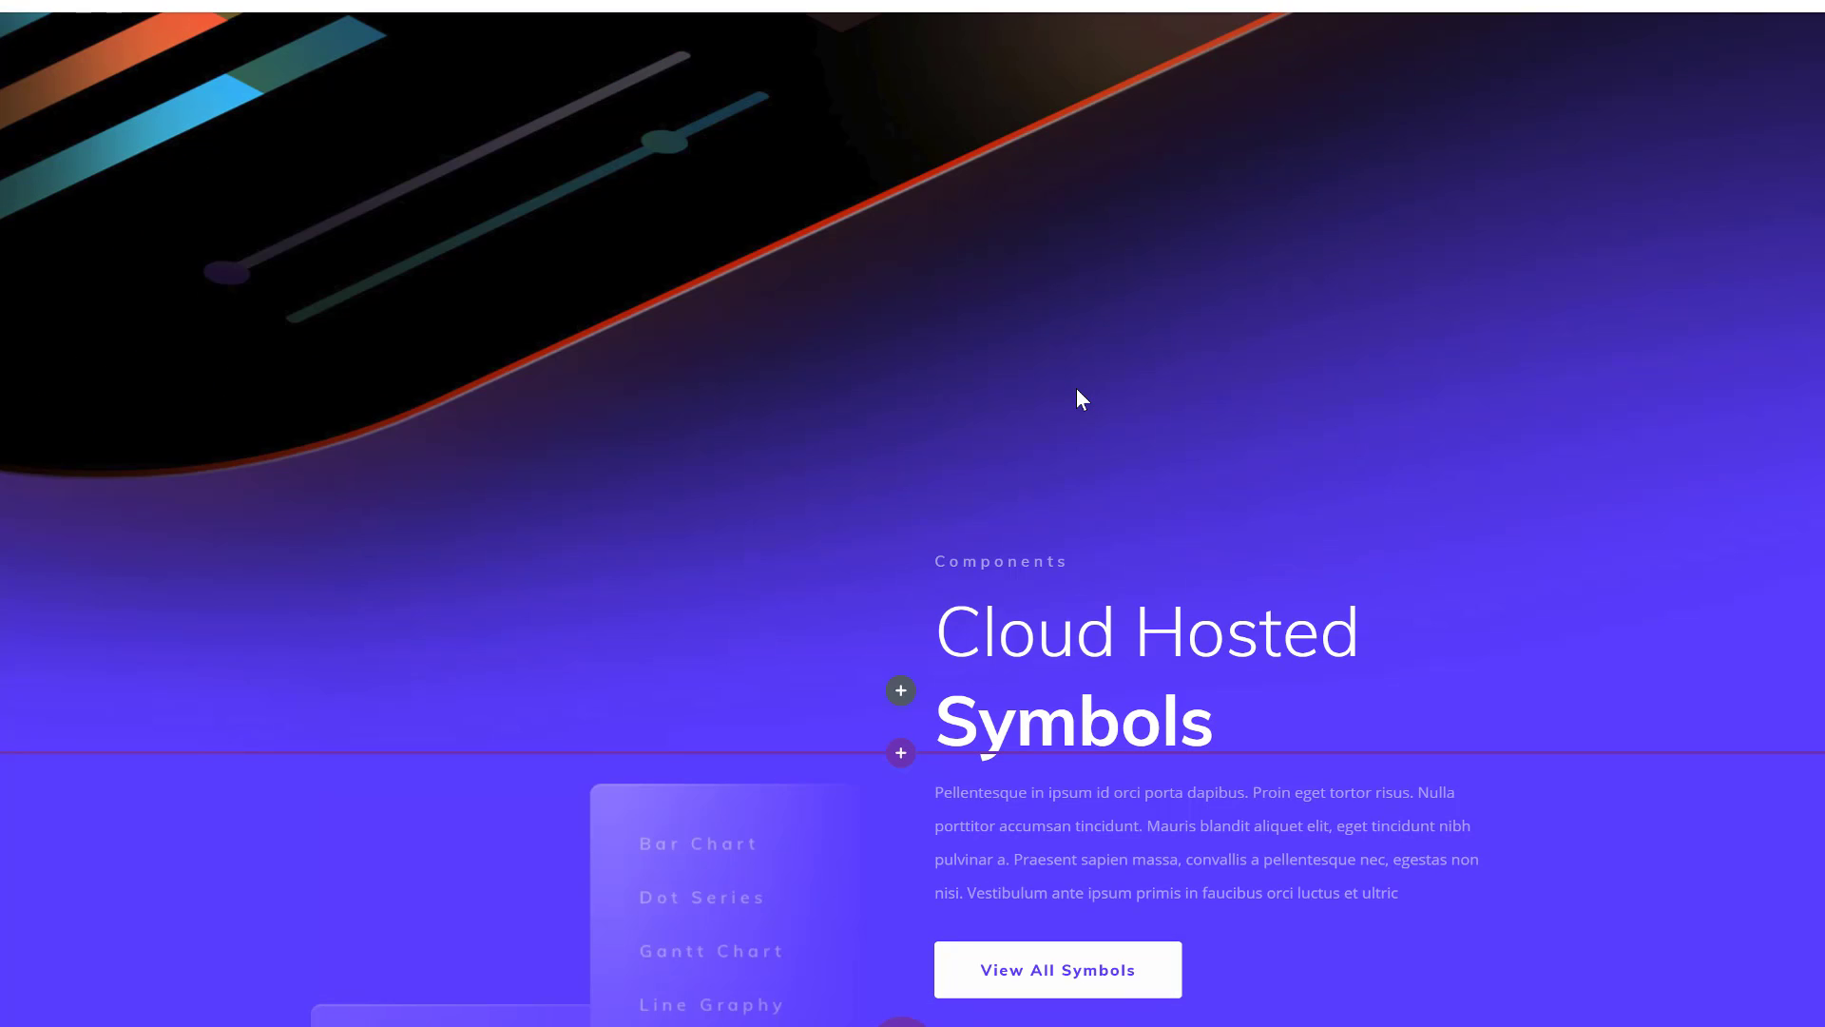